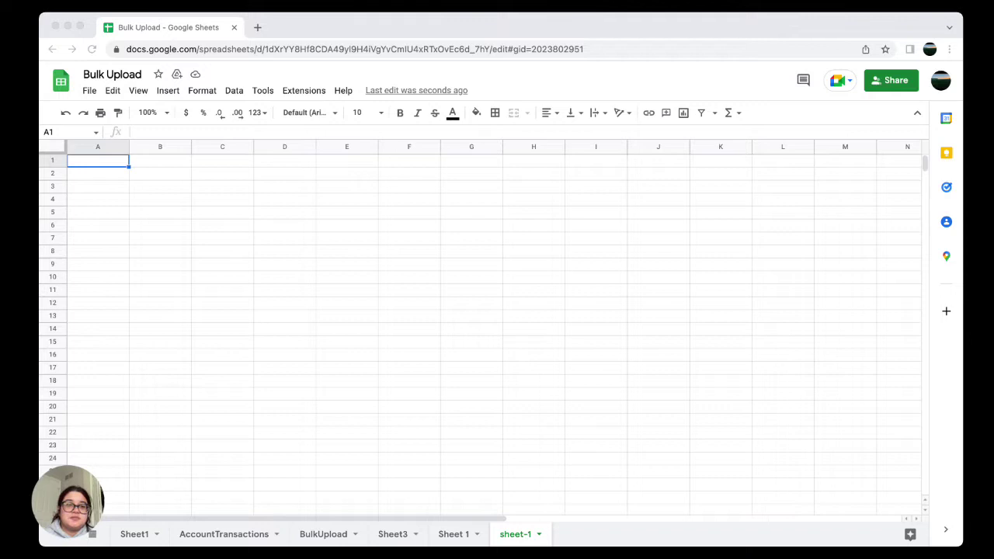
Start a new G-Accon for XERO template to get data from Xero
click(208, 235)
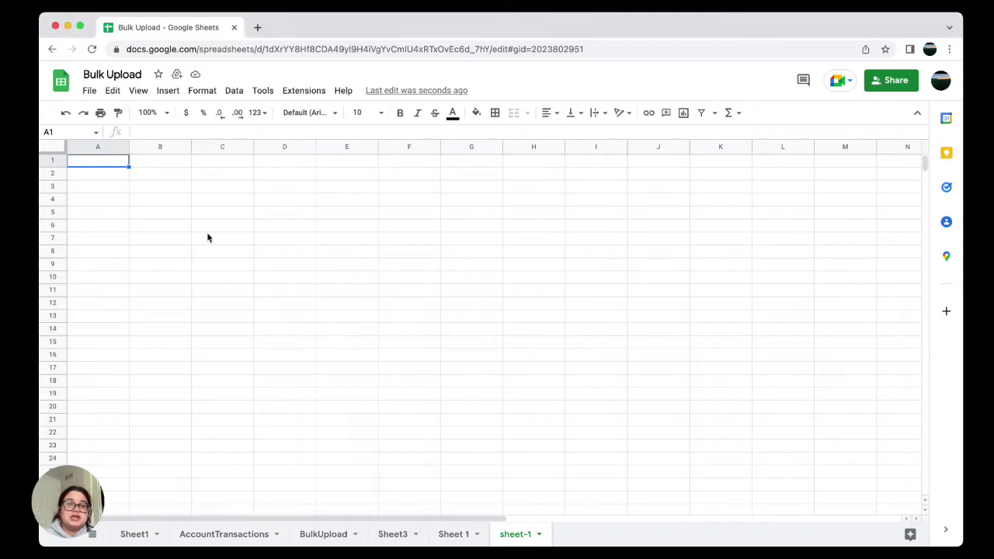
click(316, 95)
mouse_move(359, 237)
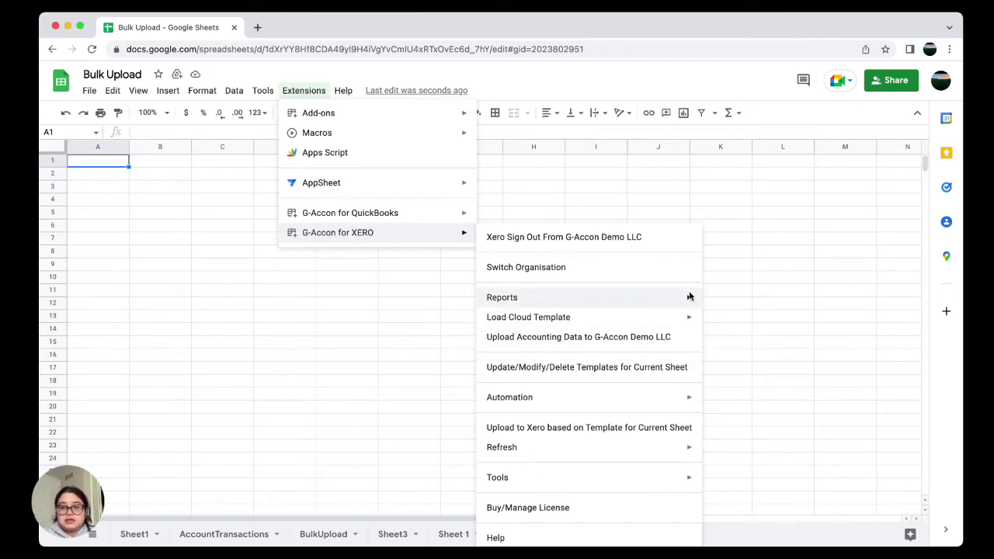
mouse_move(689, 296)
click(648, 310)
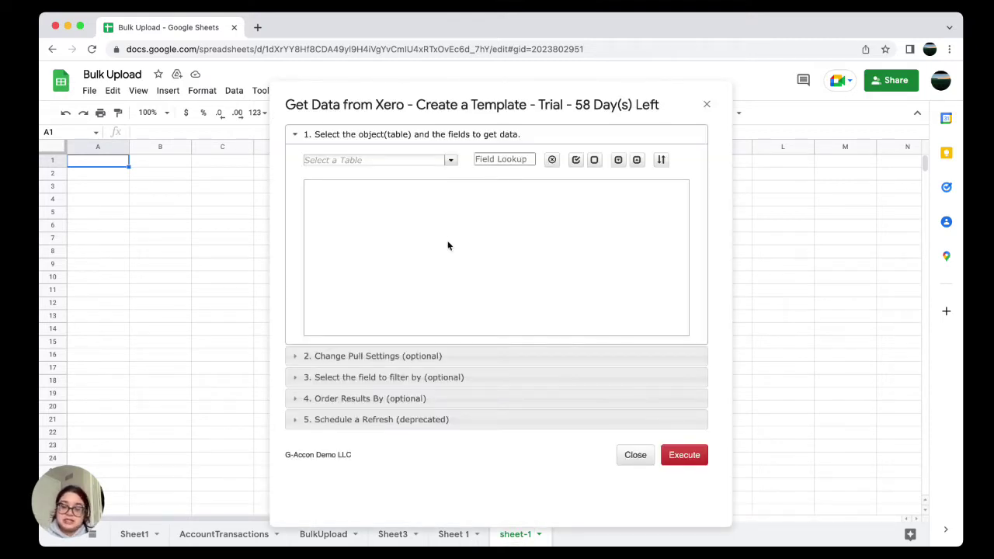
Choose the Invoices table and set the start date to 1 Jul 2022
click(451, 162)
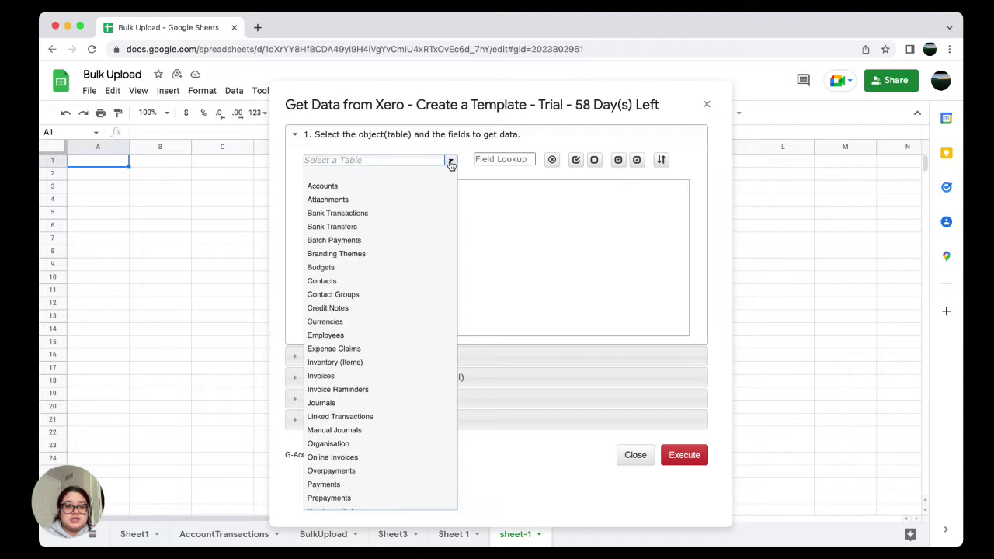
click(348, 378)
triple_click(328, 179)
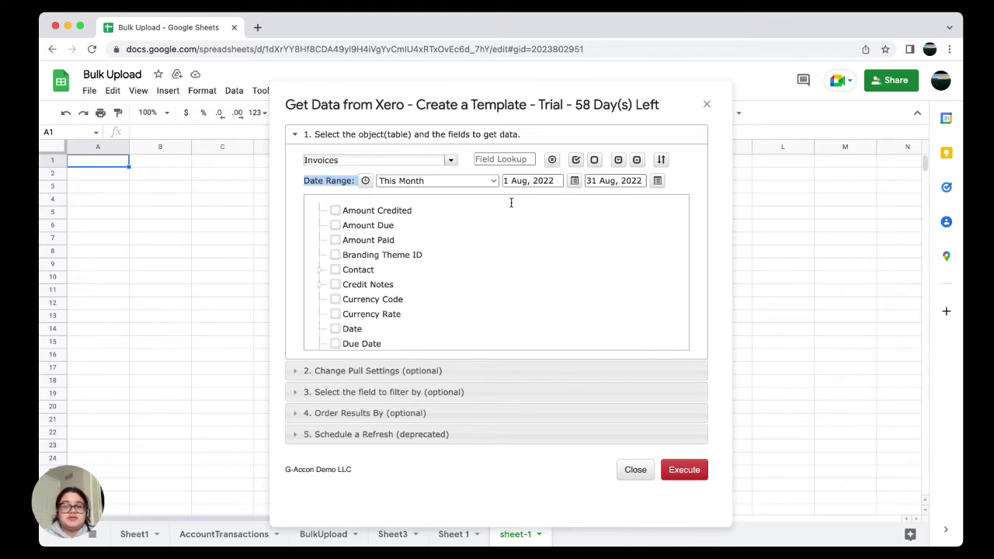
click(533, 180)
click(513, 199)
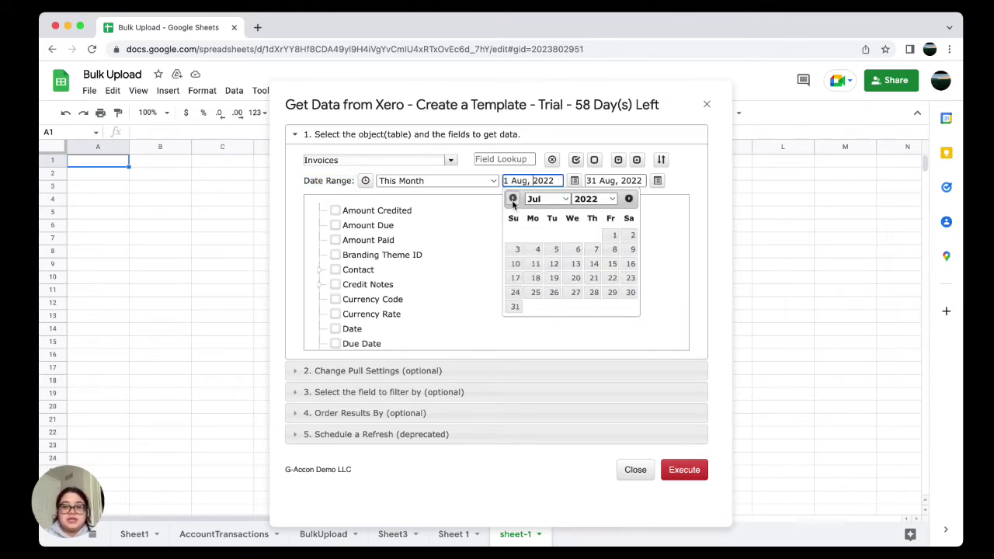
click(614, 234)
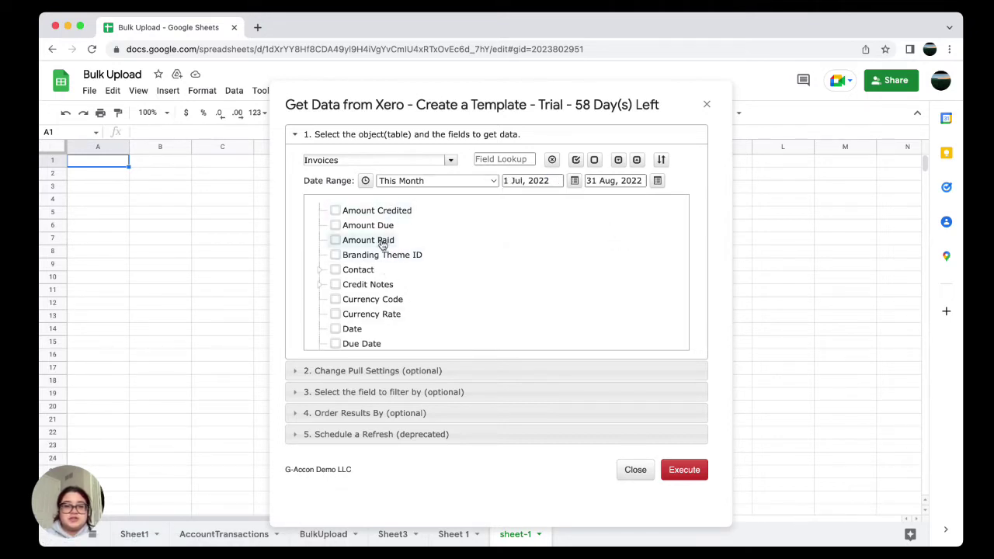
Tick the Date, Due Date, Invoice ID, Invoice Number and Line Amount Types fields
click(320, 271)
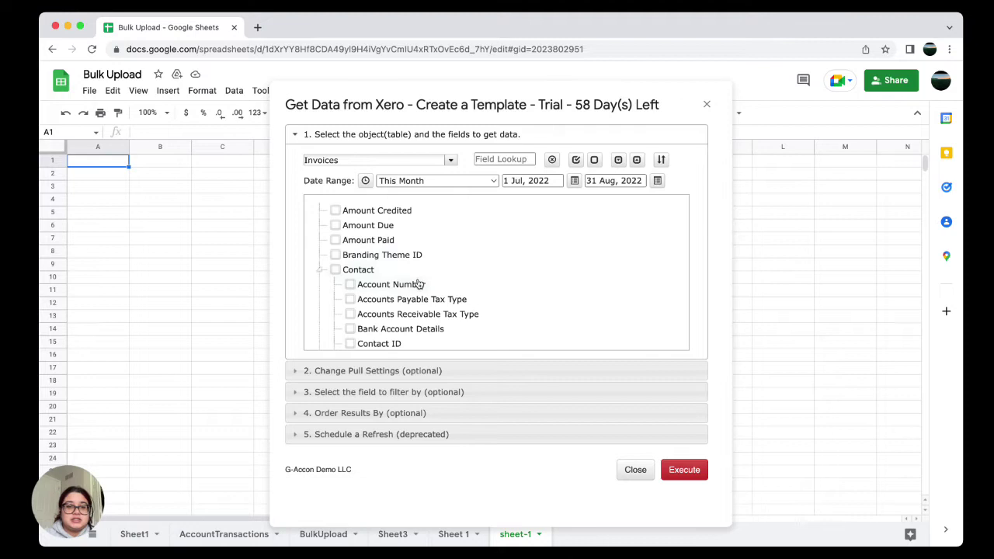
scroll(418, 284, down, 5)
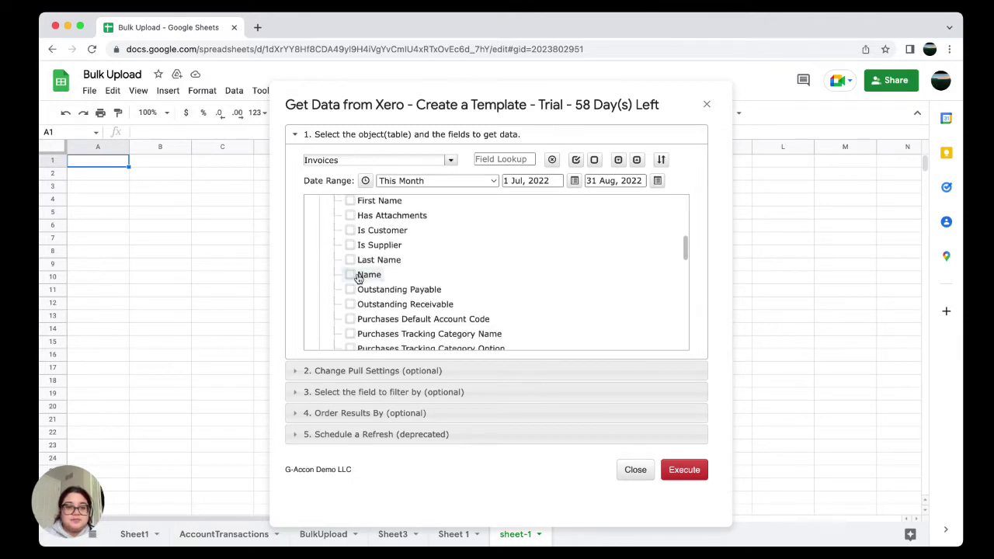
scroll(358, 277, down, 5)
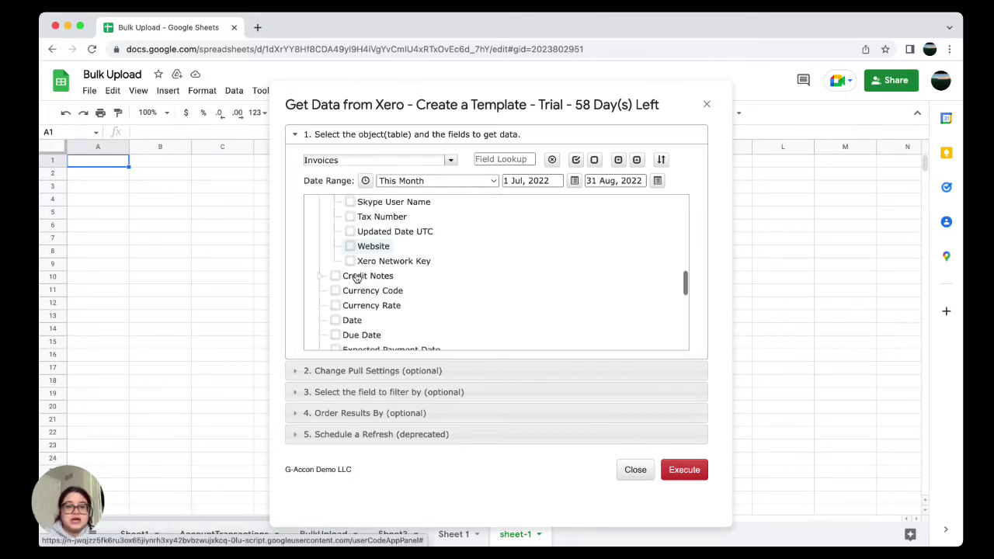
scroll(357, 278, down, 2)
click(335, 285)
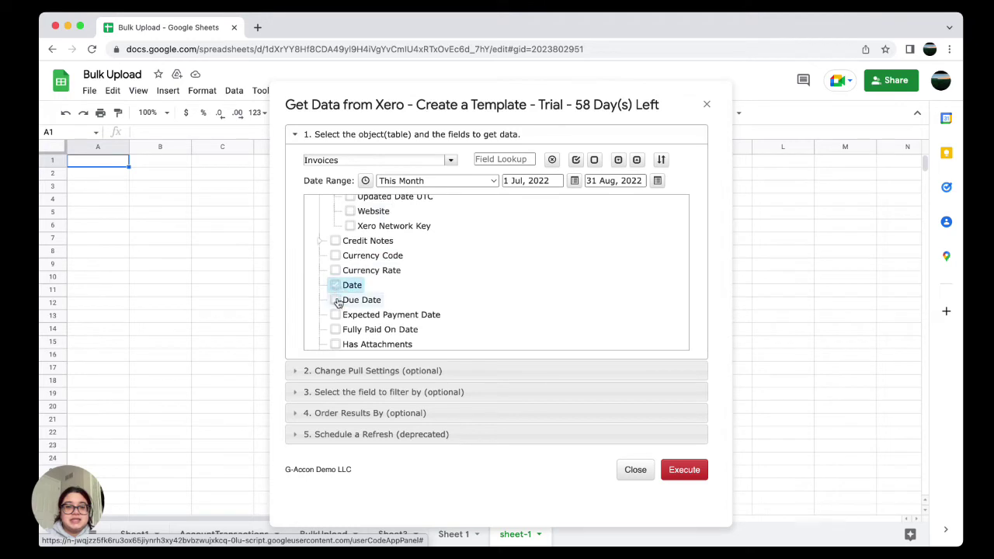
click(336, 300)
scroll(336, 302, down, 5)
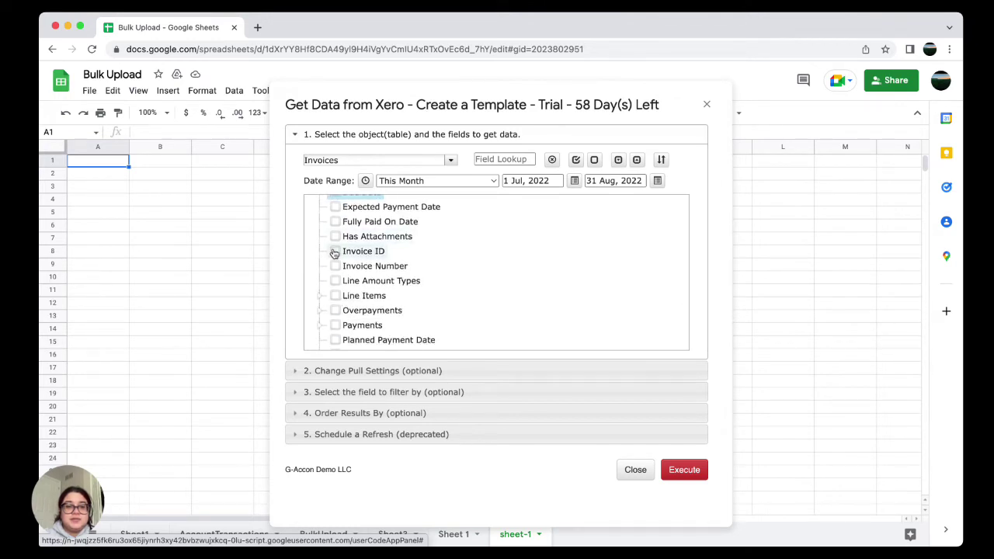
click(335, 252)
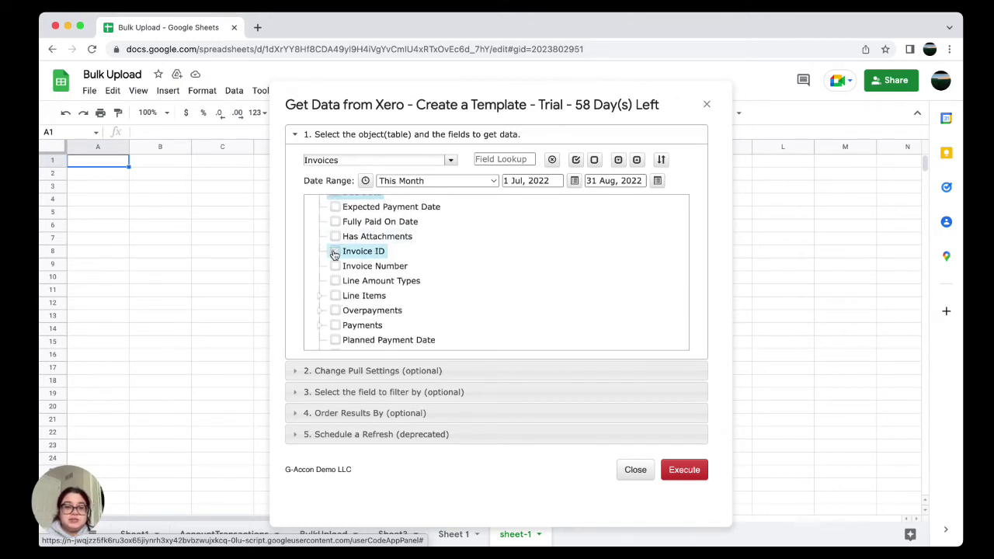
click(336, 267)
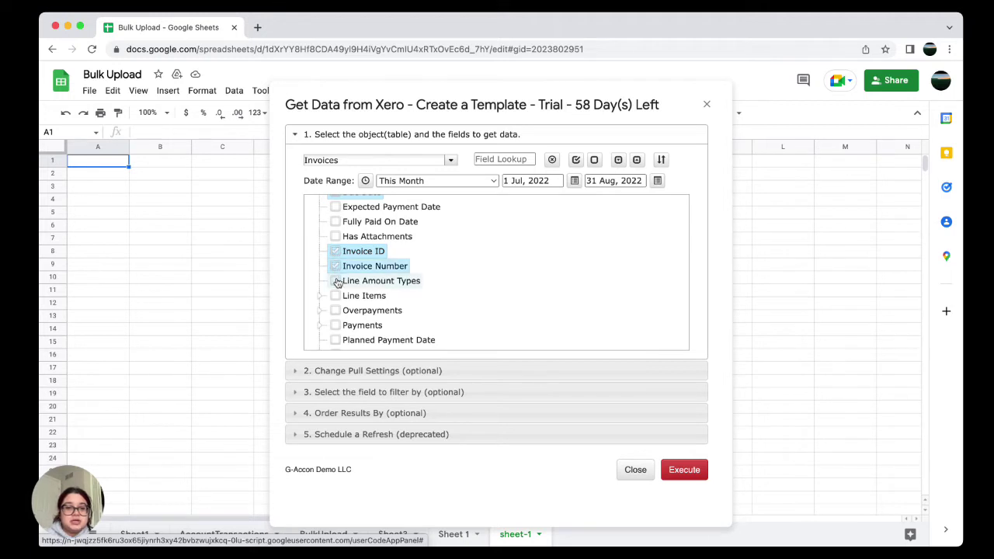
click(336, 282)
Tick line-item Account Code, Description, Quantity and Unit Amount, plus Status and Type
click(321, 298)
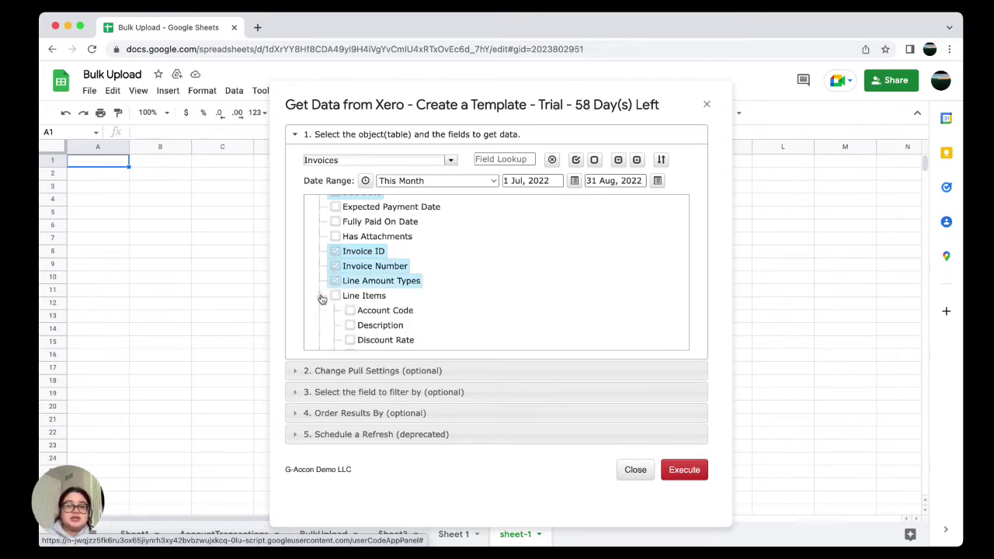
click(350, 311)
click(349, 326)
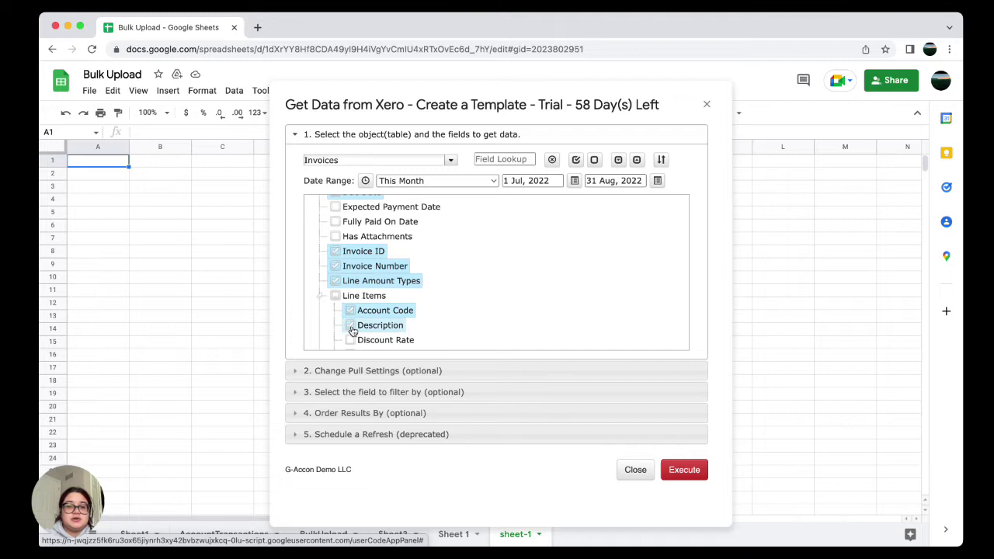
scroll(349, 330, down, 3)
click(350, 281)
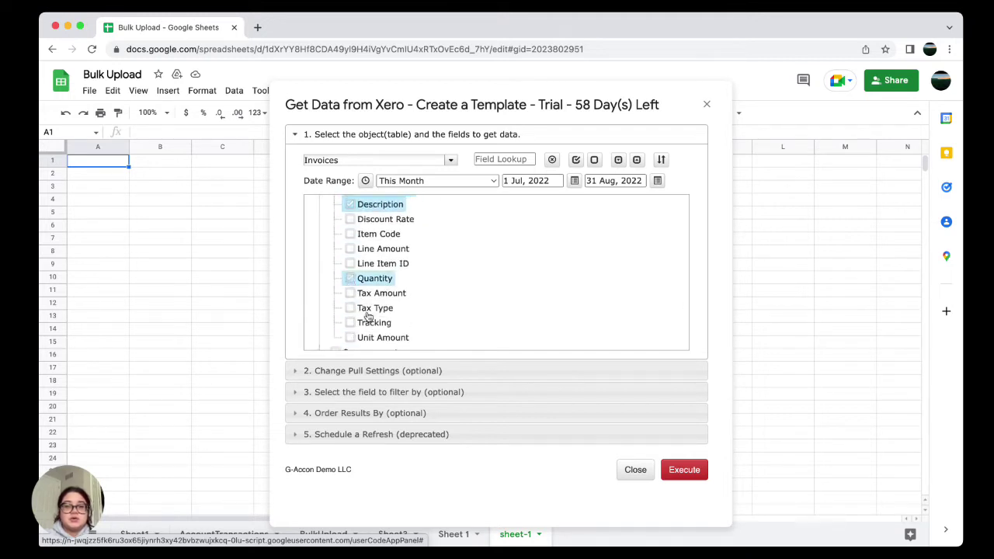
click(350, 337)
scroll(351, 339, down, 3)
scroll(351, 340, down, 2)
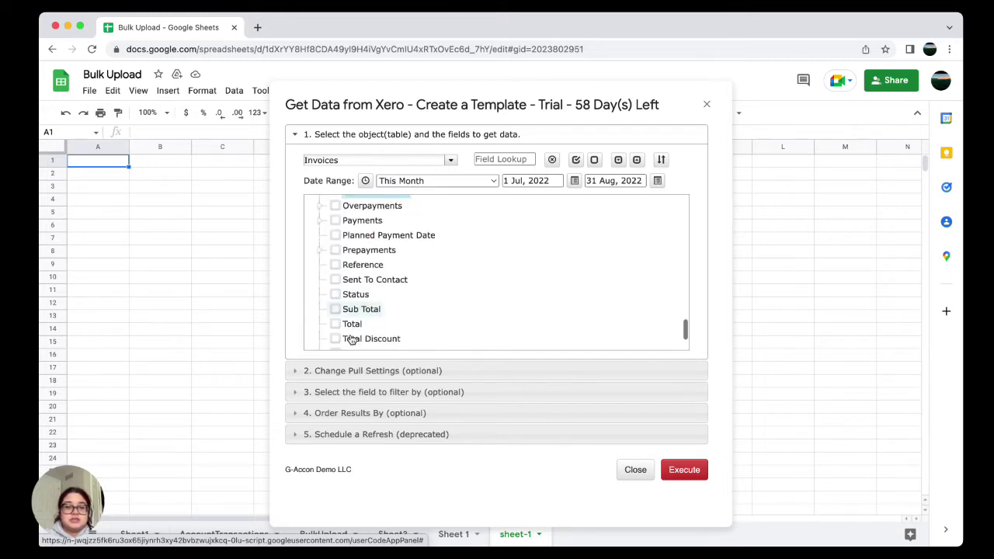
click(351, 293)
scroll(354, 300, down, 2)
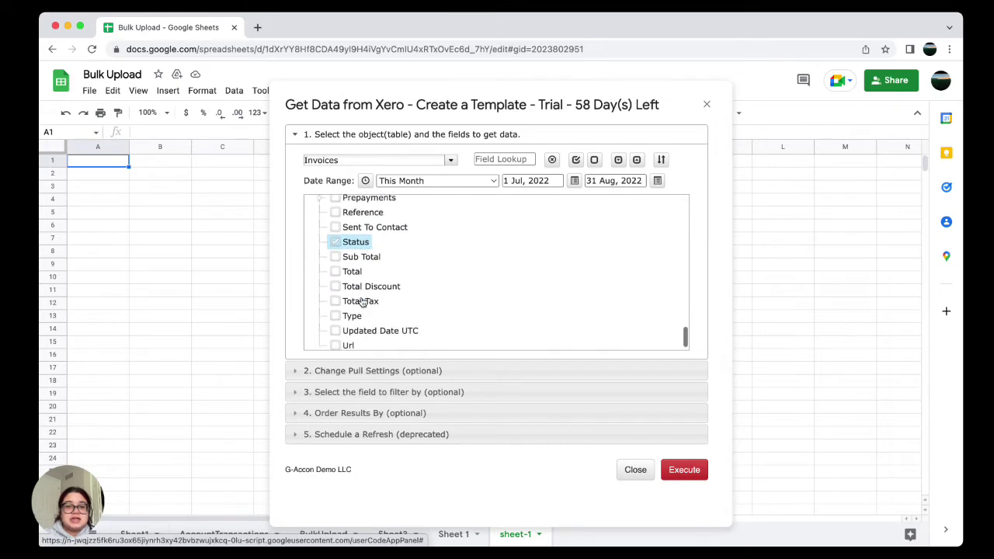
click(338, 317)
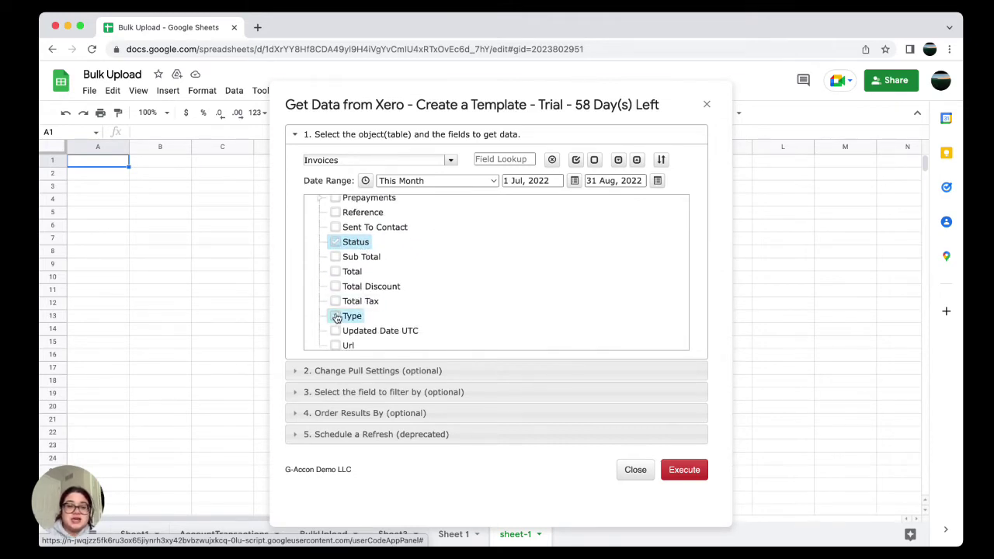
Turn off Create a New Sheet and turn on Keep Original Formatting, keeping cell A1
click(389, 371)
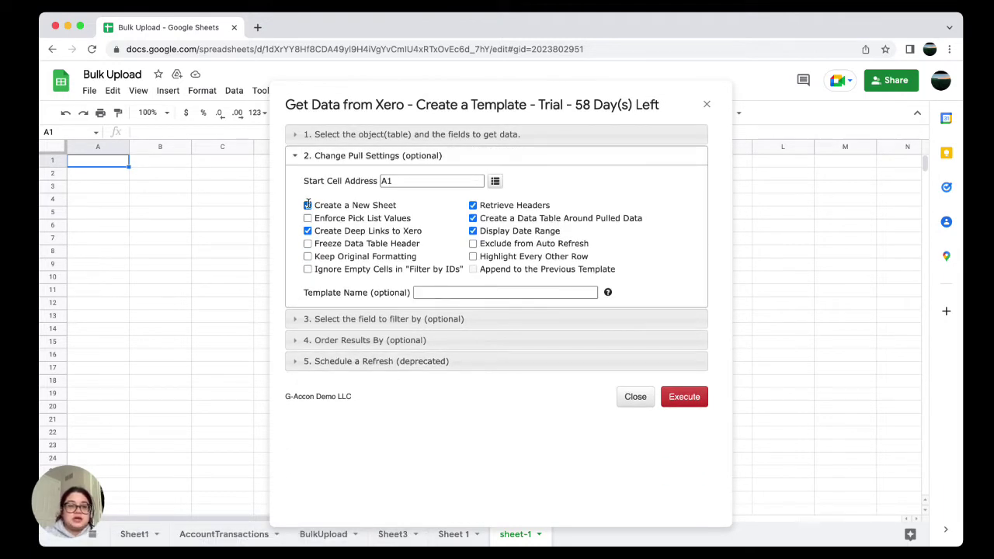
click(307, 205)
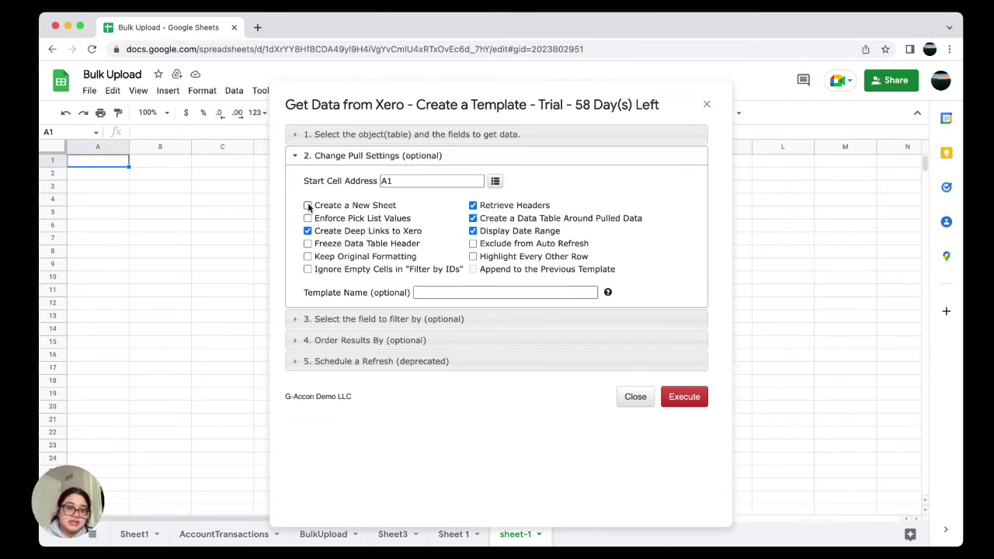
click(307, 259)
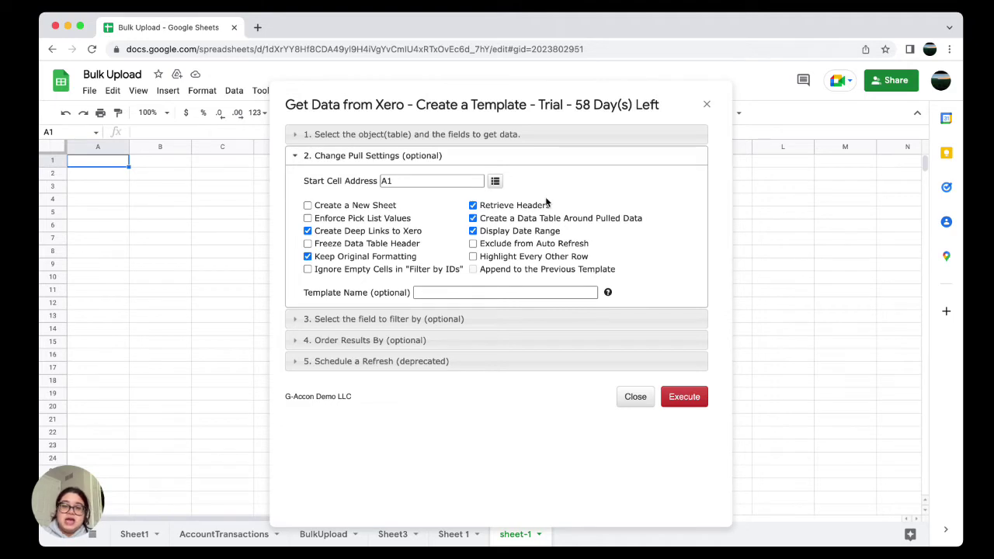
triple_click(520, 205)
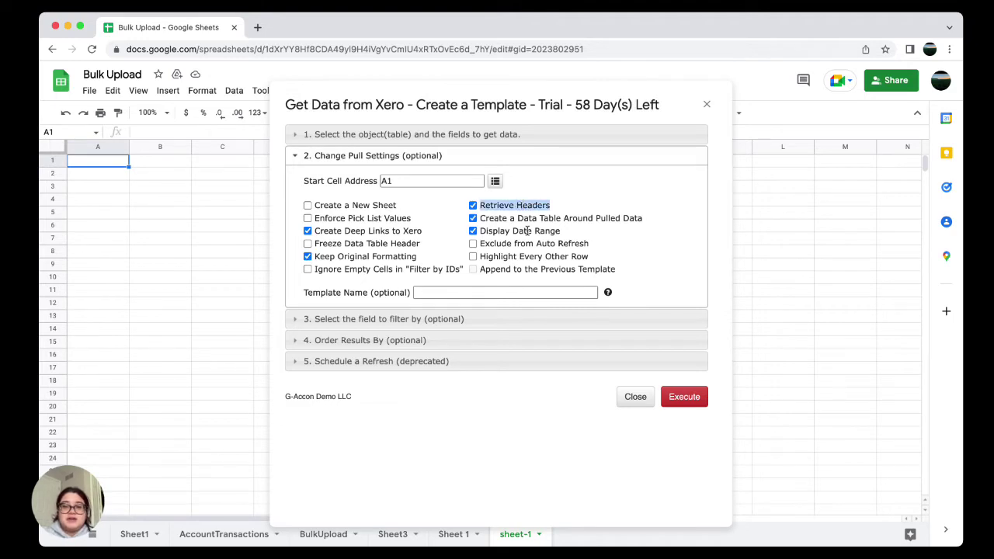
triple_click(524, 231)
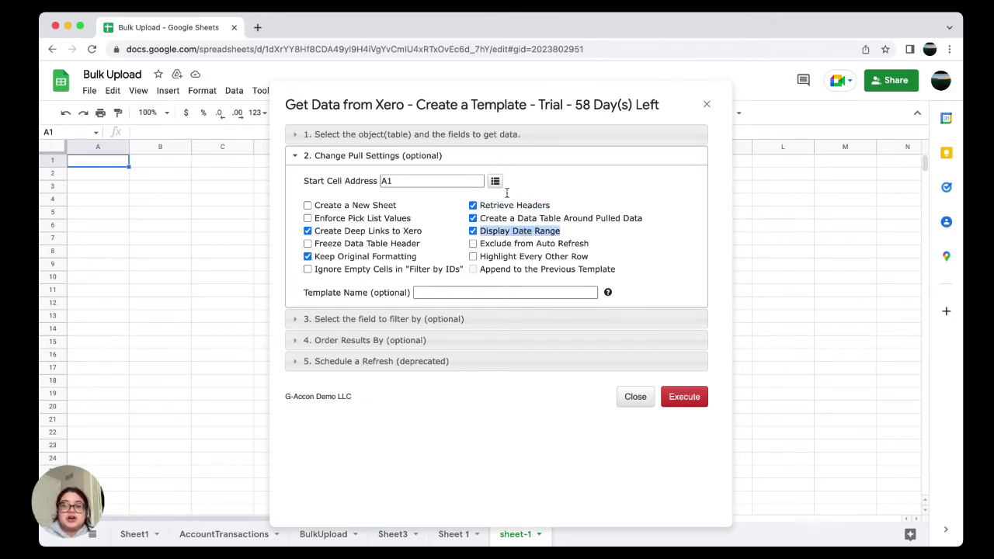
click(538, 193)
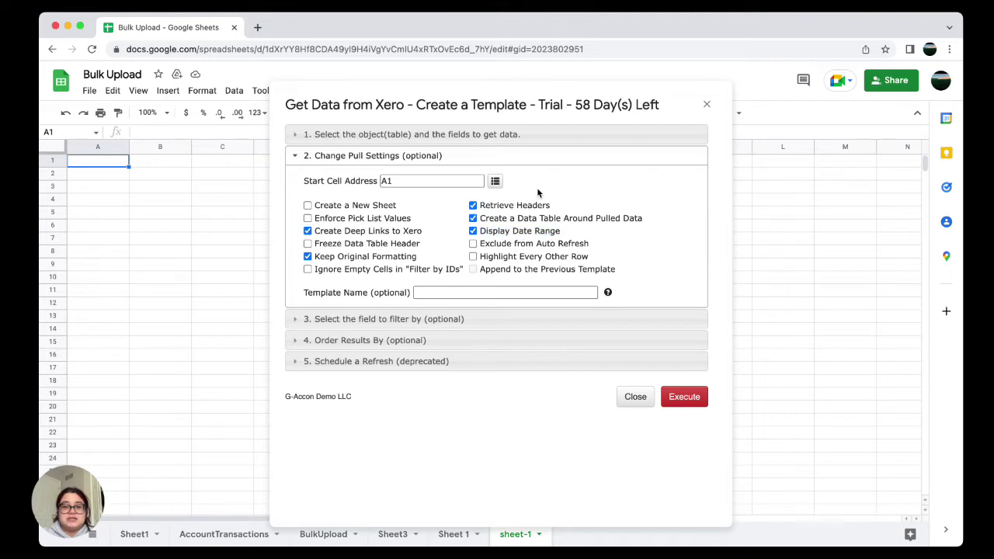
Add a filter where Status equals AUTHORISED
click(418, 319)
click(377, 235)
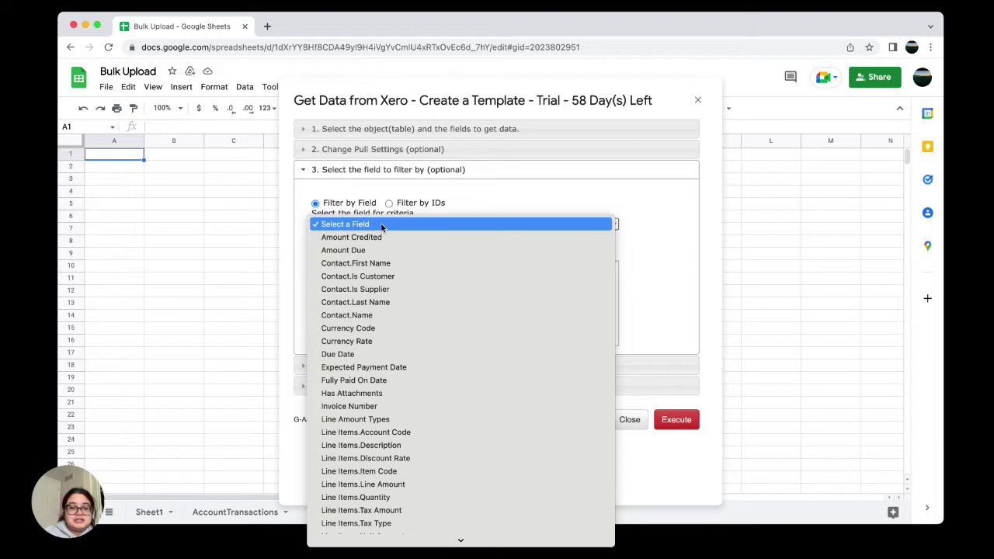
key(t)
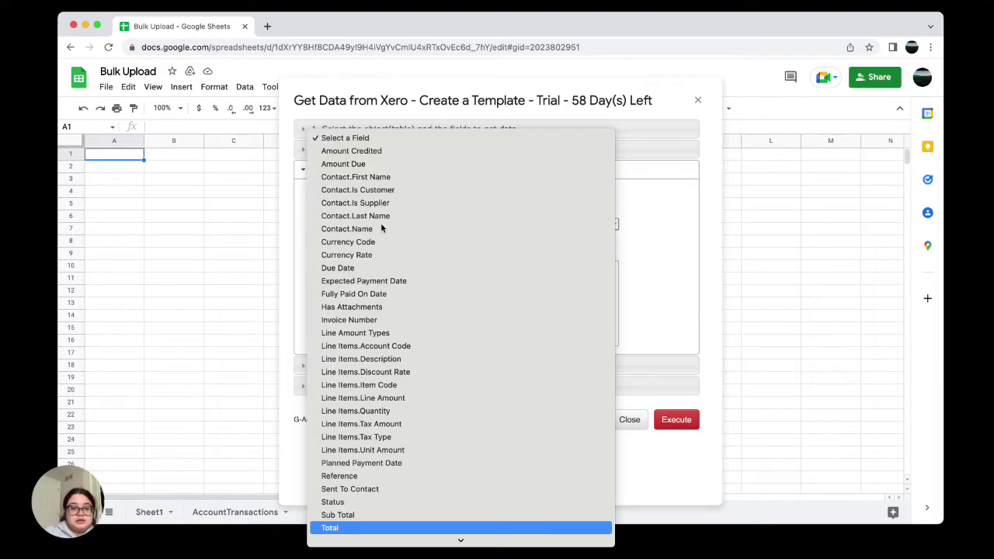
click(333, 501)
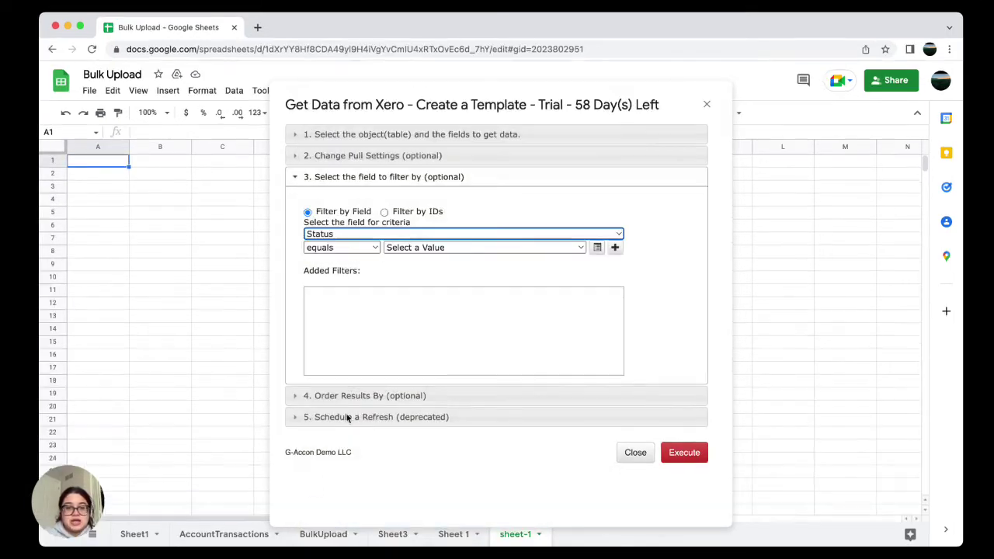
click(437, 247)
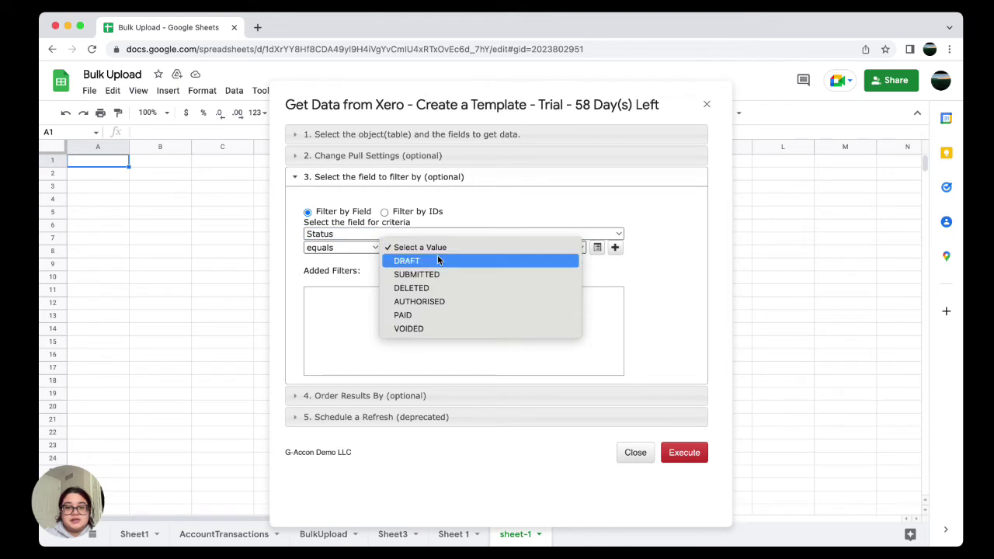
click(439, 304)
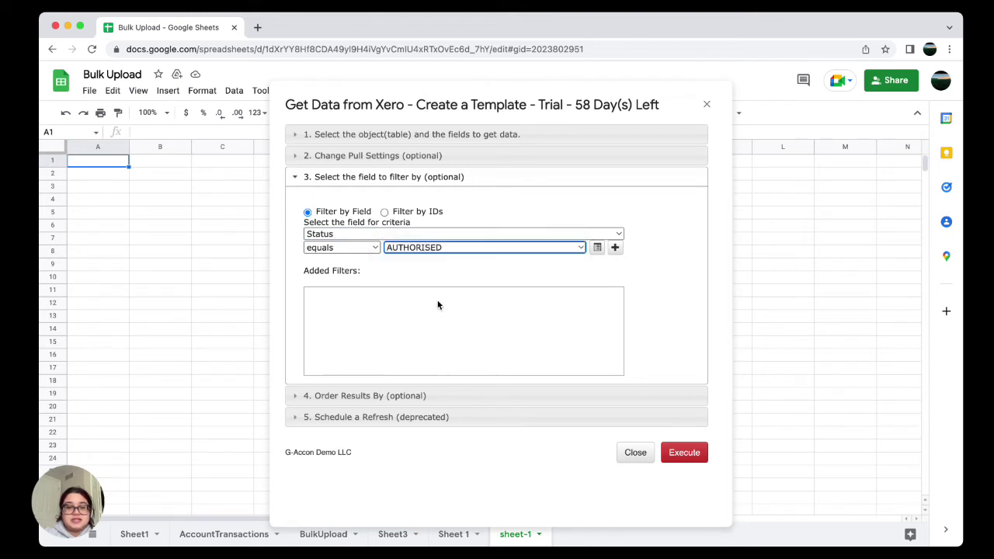
click(615, 247)
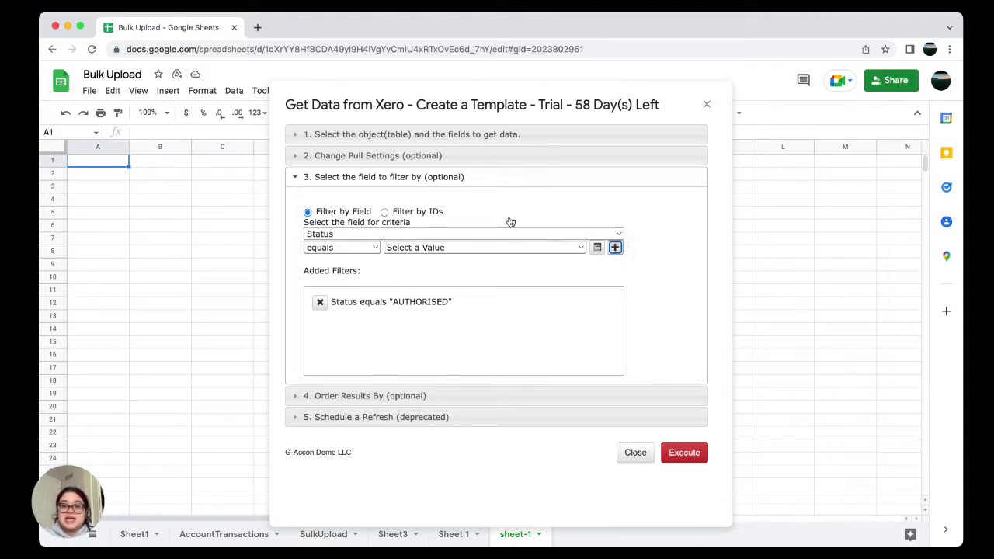
Add a second filter where Type equals ACCREC
click(612, 233)
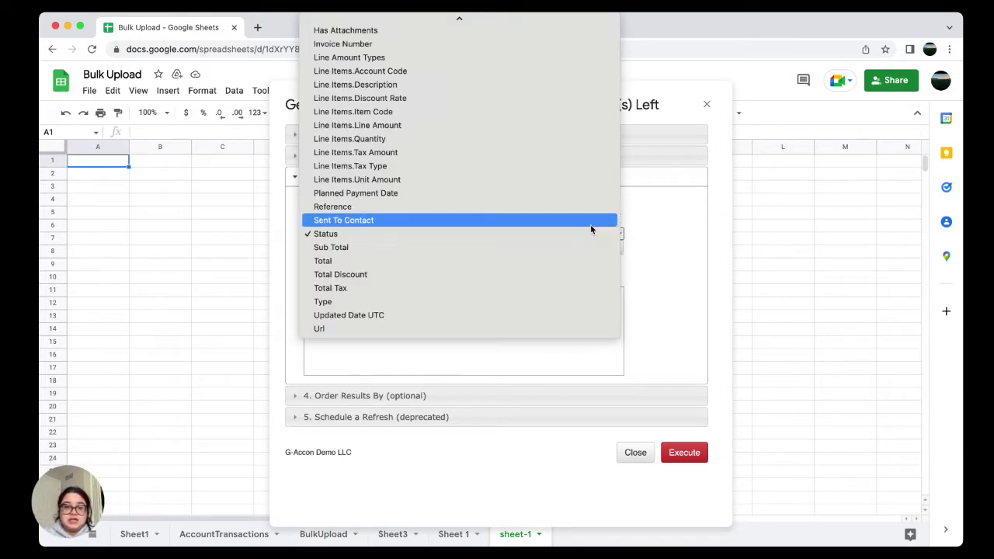
click(325, 302)
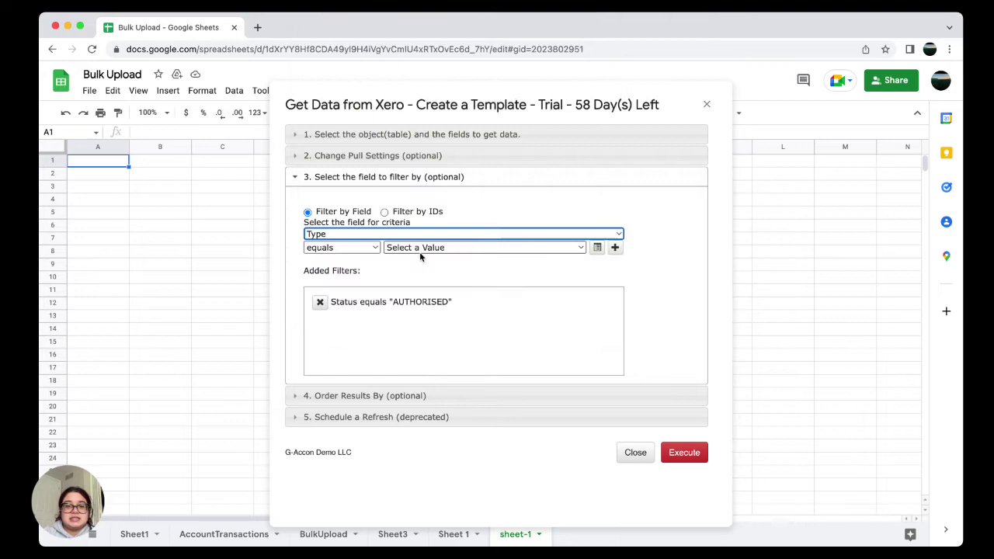
click(448, 247)
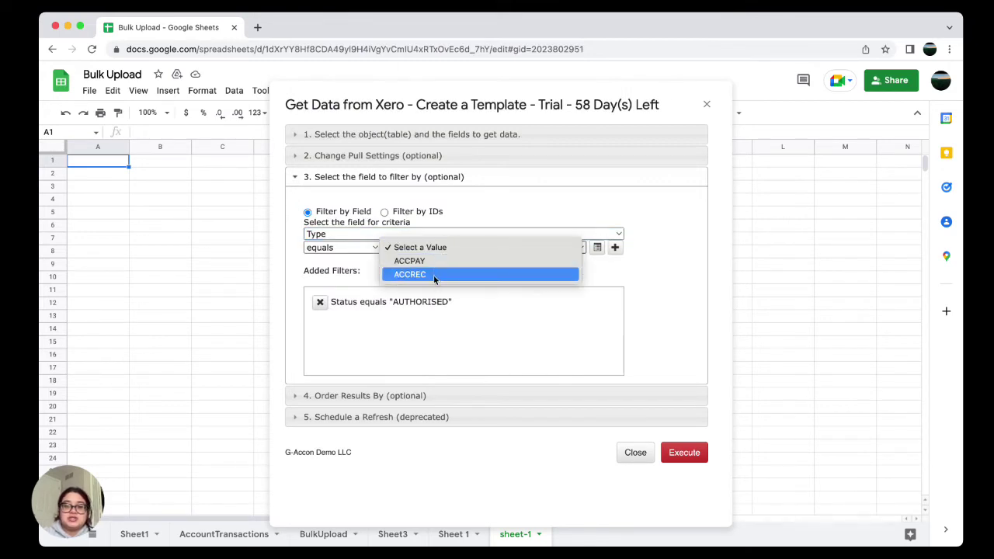
click(434, 275)
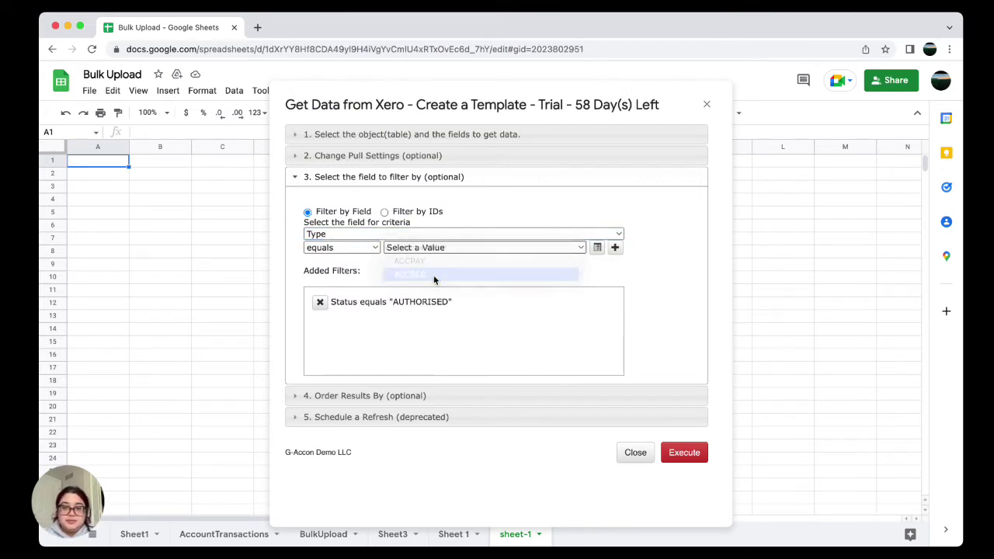
click(616, 247)
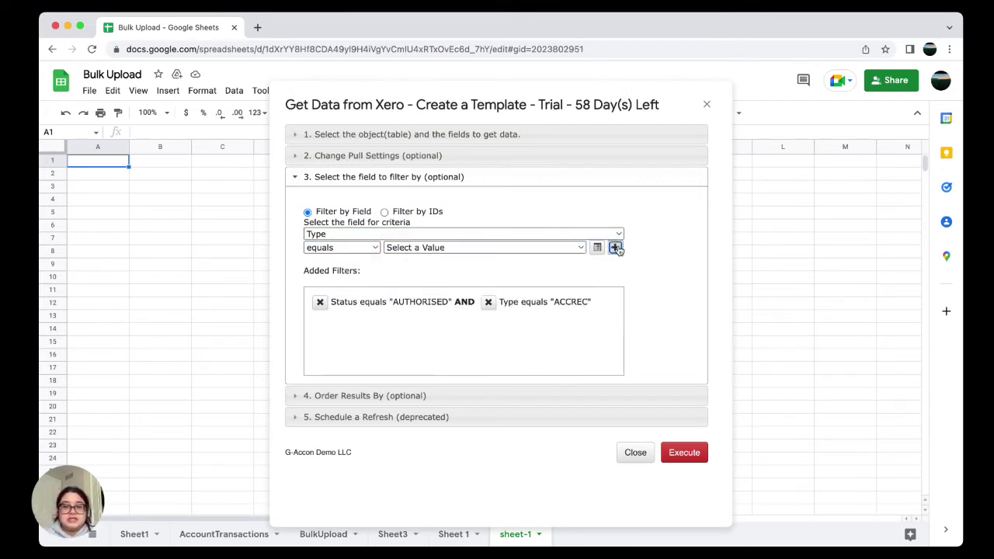
click(405, 396)
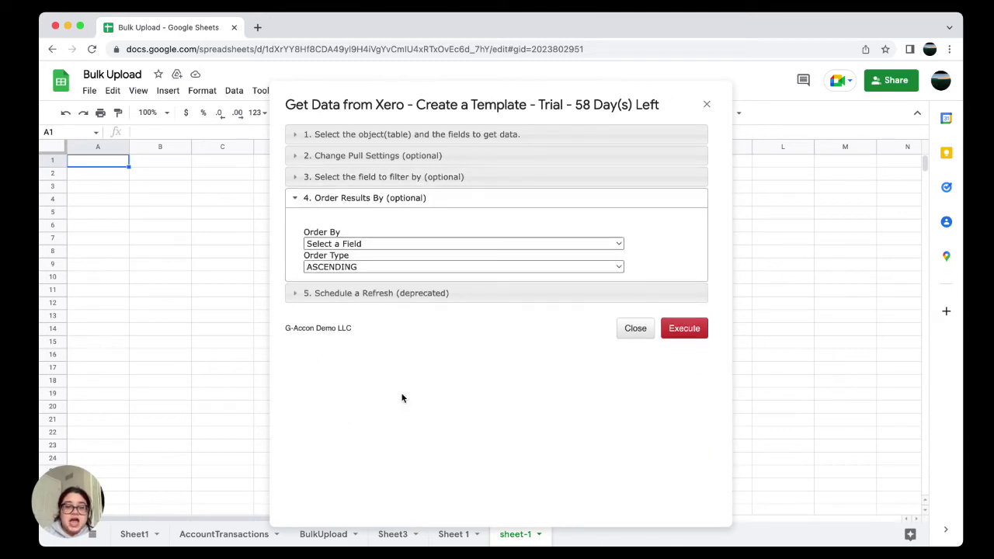
Execute the template to pull AUTHORISED ACCREC invoices for 1 Jul–31 Aug 2022 into Sheet1
click(361, 293)
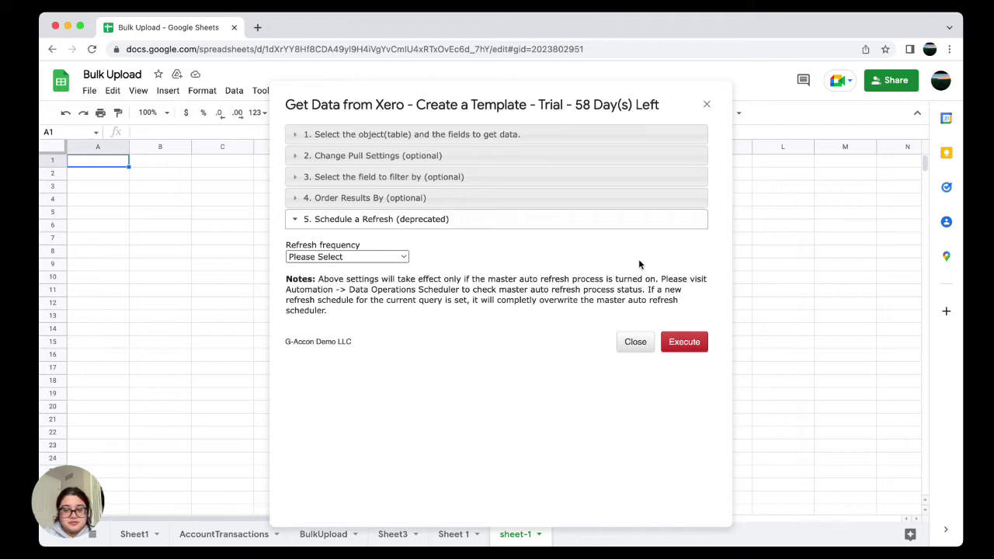
click(680, 342)
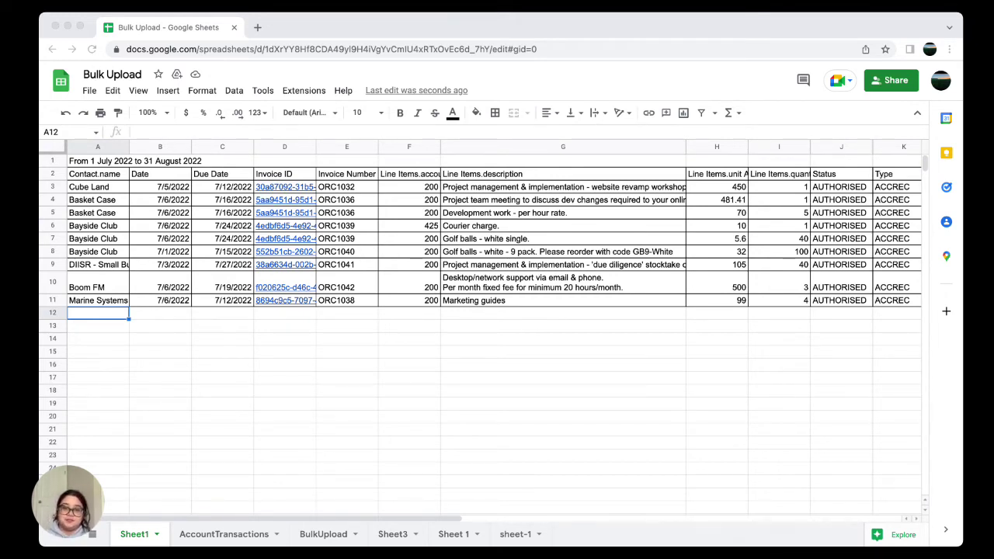
click(633, 387)
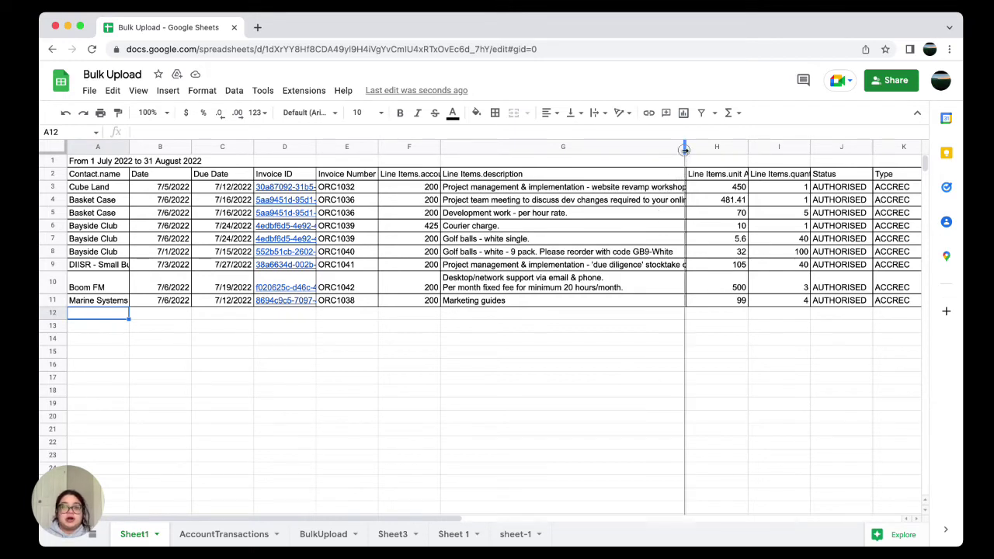
Widen column G and append 'Updated Desription' to the description in G3
drag(686, 153, 843, 154)
click(754, 188)
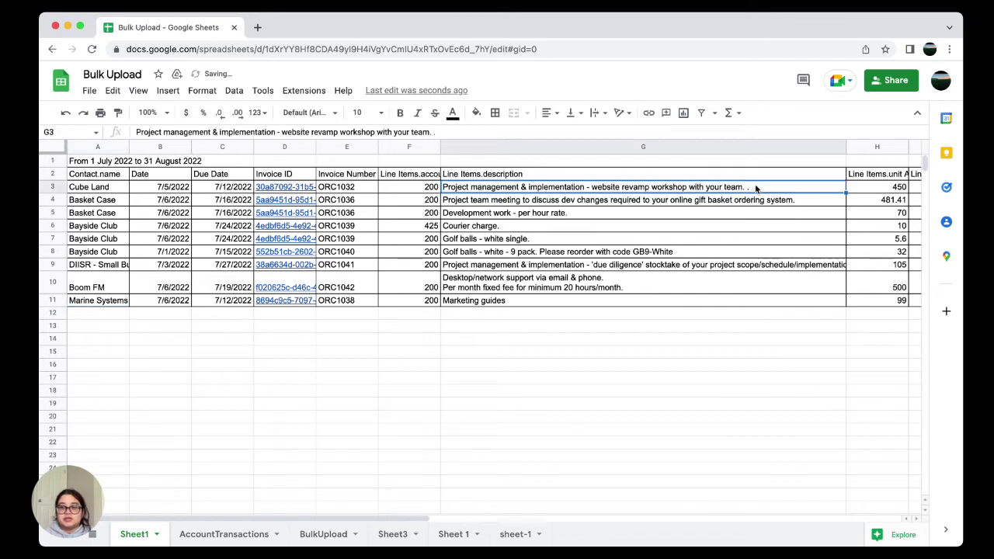
double_click(750, 186)
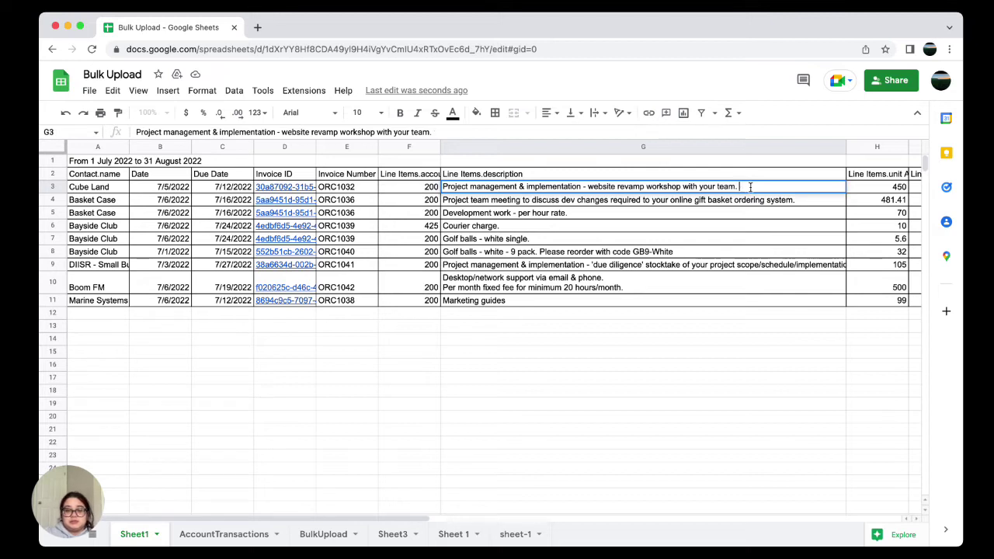
text(Updated Desription)
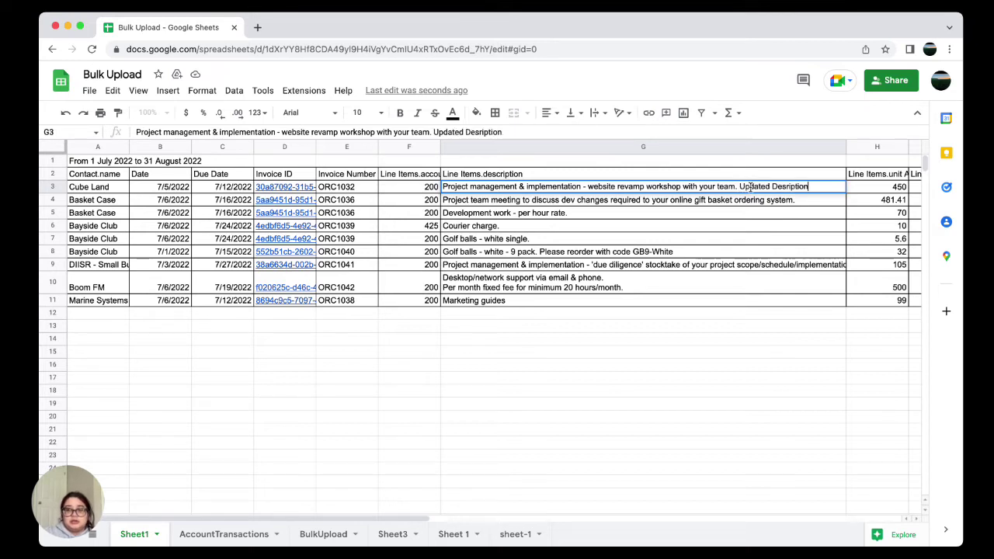
click(807, 201)
Paste 'Updated Desription' onto the end of the descriptions in G4 through G7
double_click(807, 201)
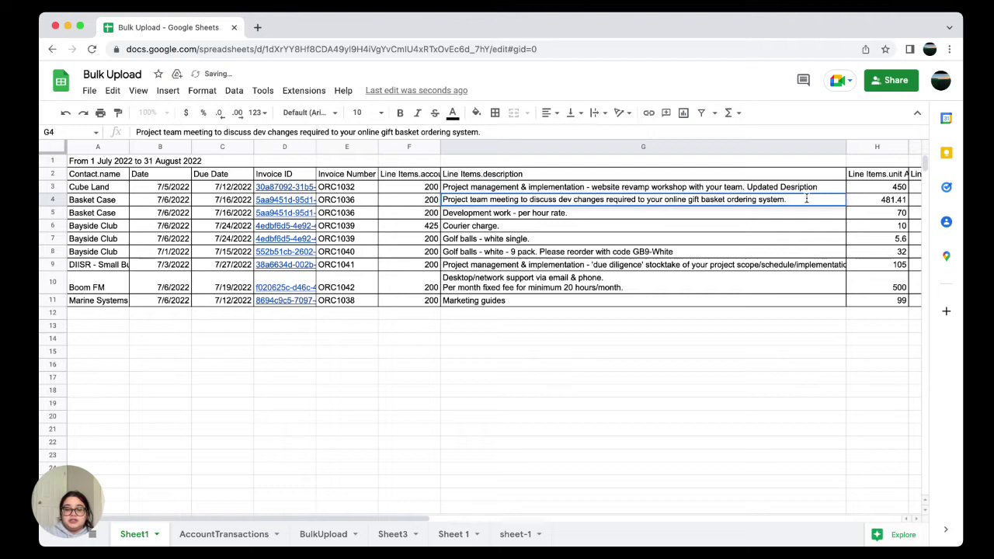
text(Updated Desription)
double_click(585, 214)
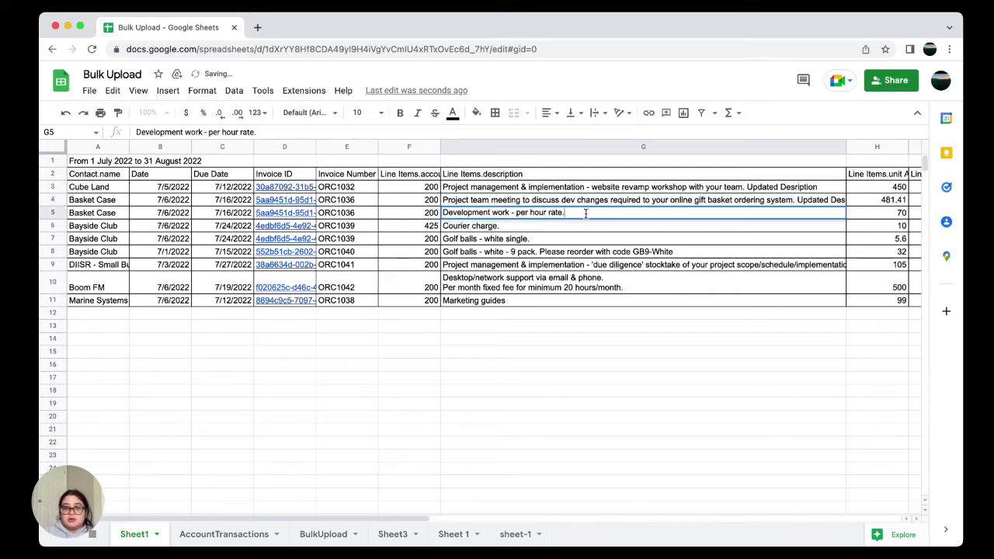
text(Updated Desription)
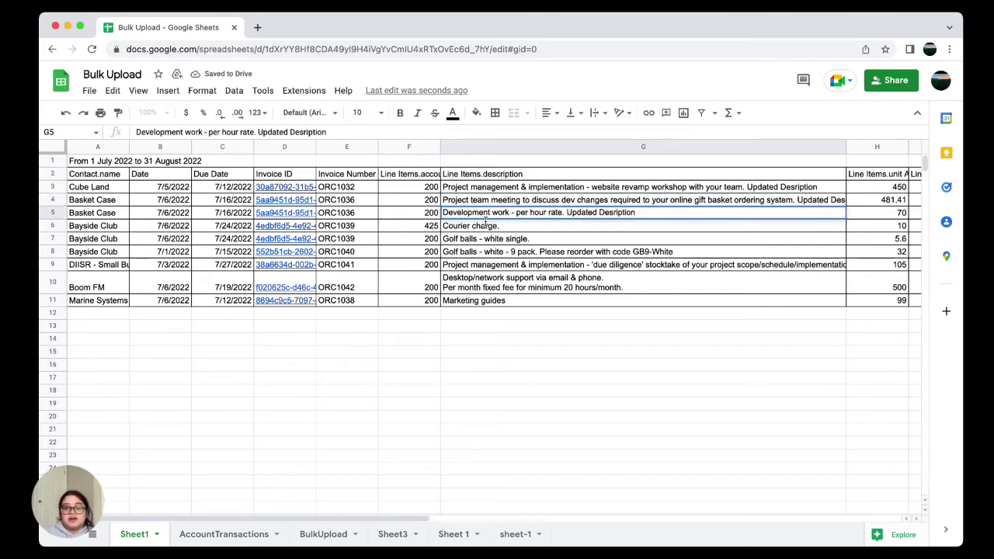
click(509, 229)
double_click(508, 226)
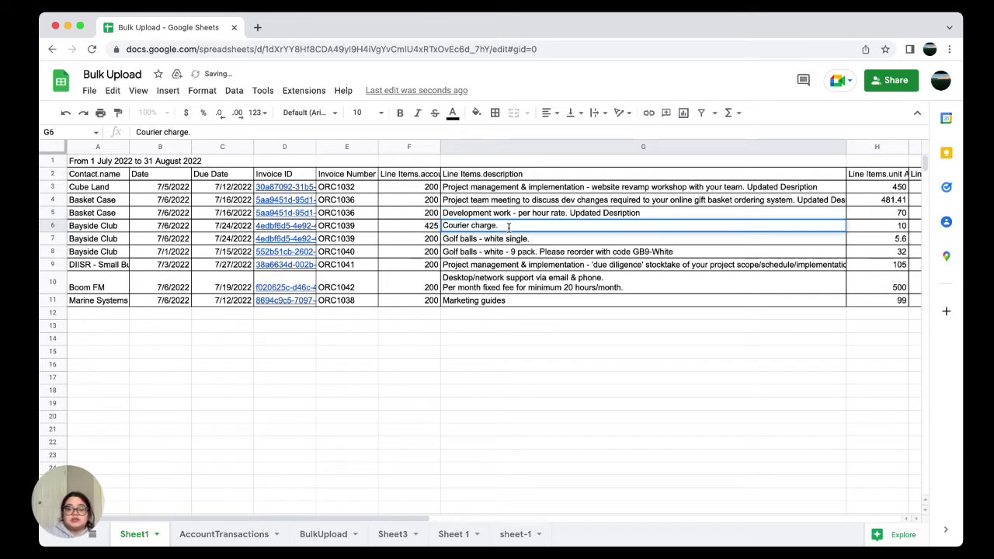
text(Updated Desription)
double_click(536, 239)
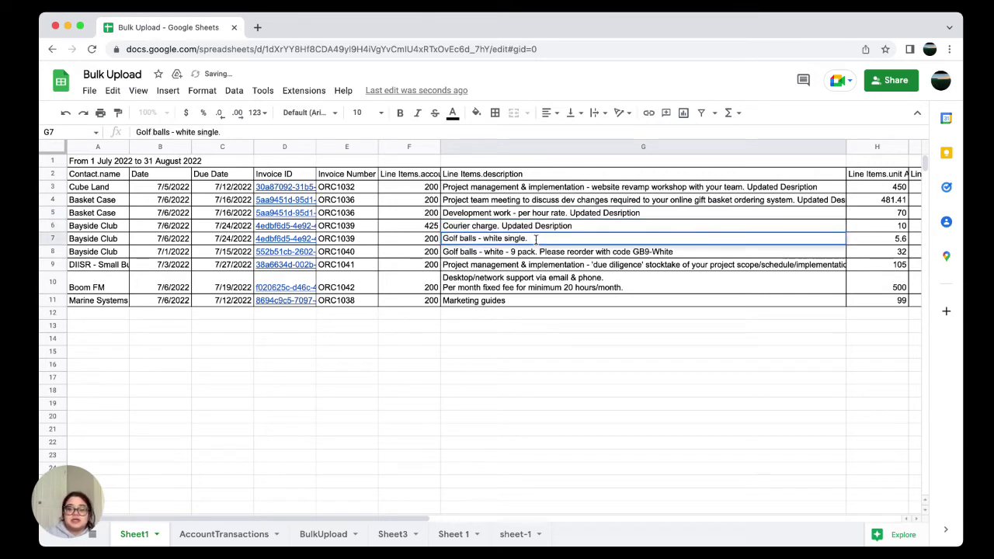
text(Updated Desription)
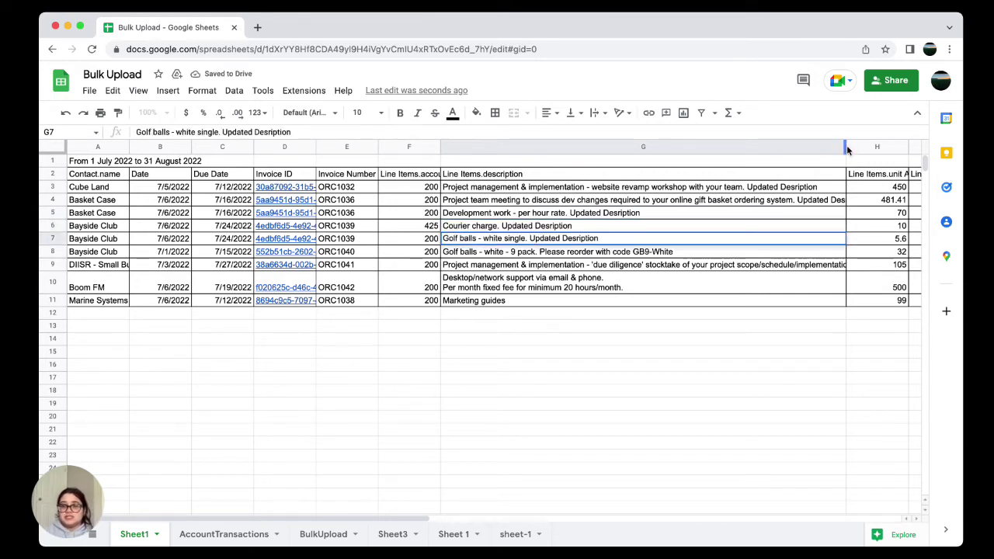
Narrow column G, select invoice IDs D3:D4 and bring up the G-Accon for XERO menu
drag(847, 149, 693, 149)
click(257, 354)
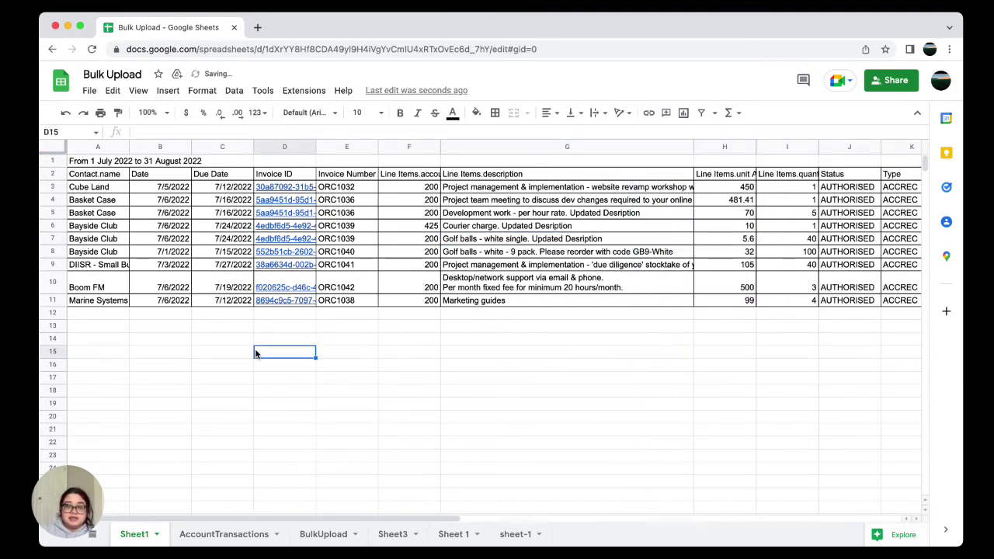
click(284, 189)
shift+click(286, 201)
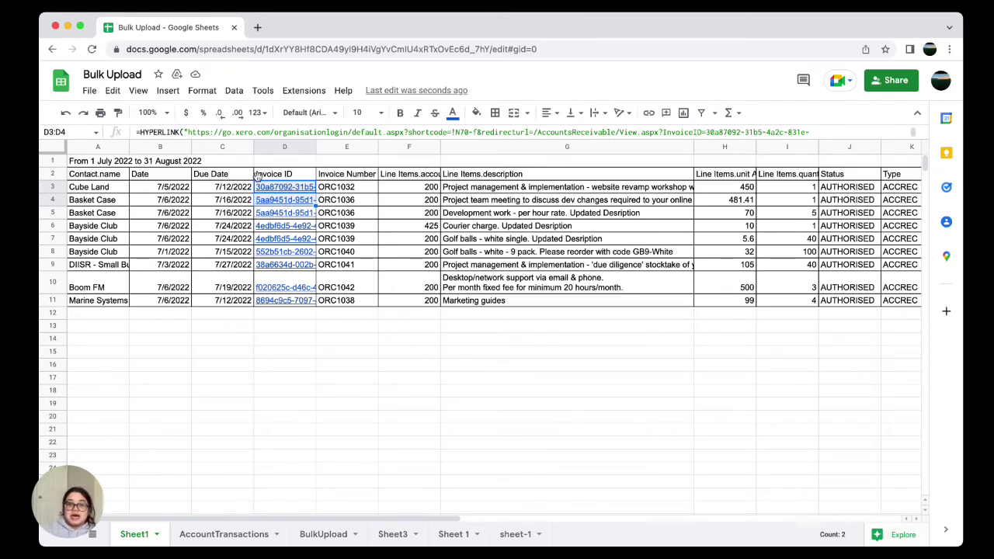
mouse_move(287, 202)
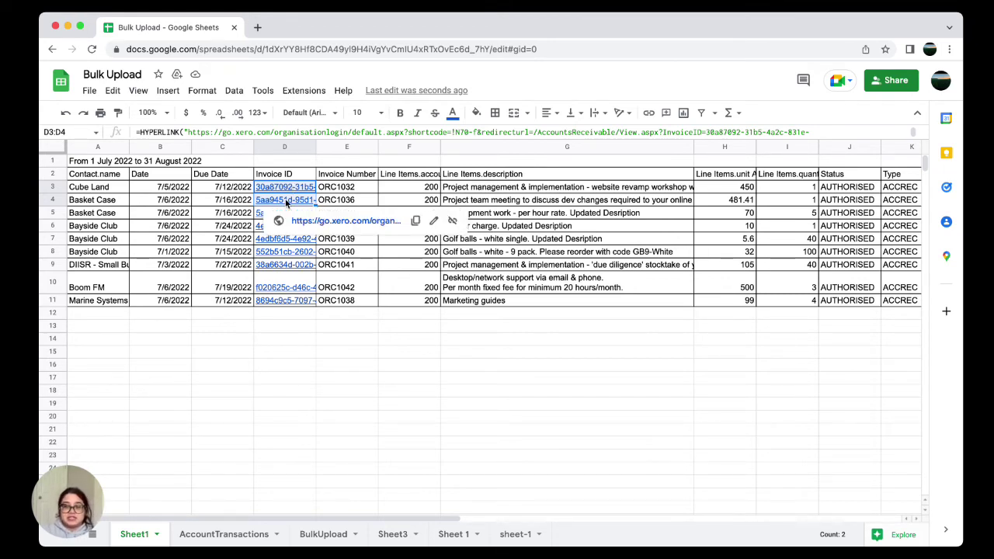
click(304, 91)
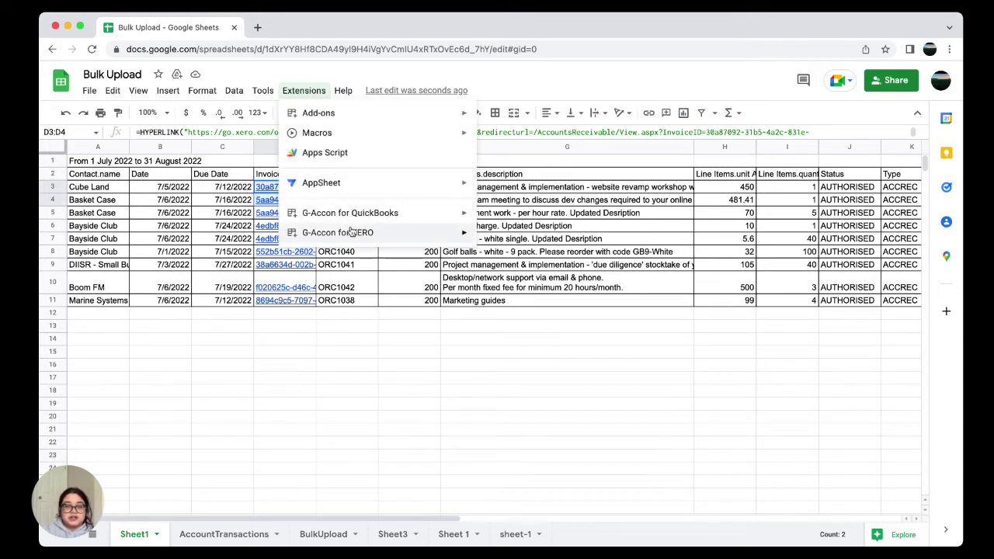
mouse_move(353, 234)
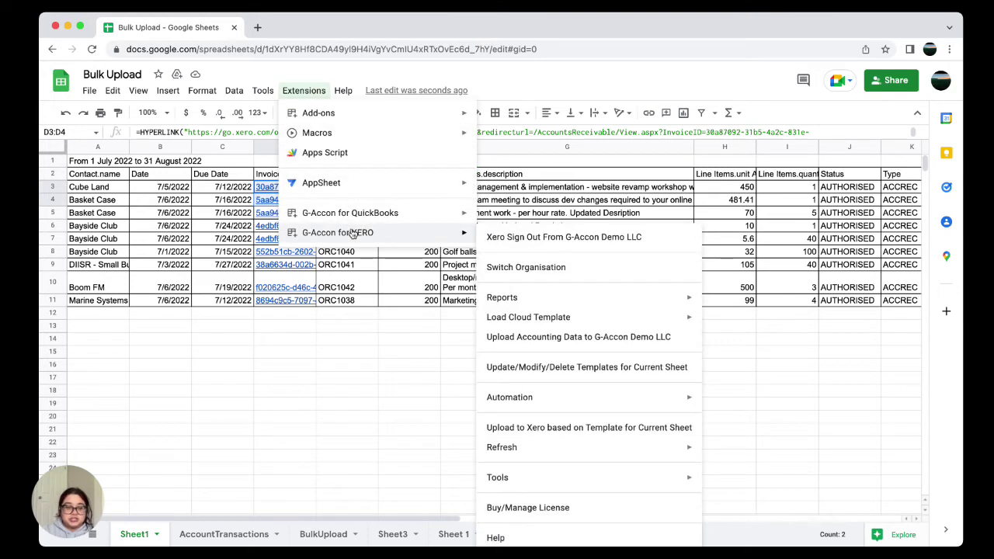
Set the Xero upload to Update Invoices from selected rows, header A2, results in column M
click(547, 336)
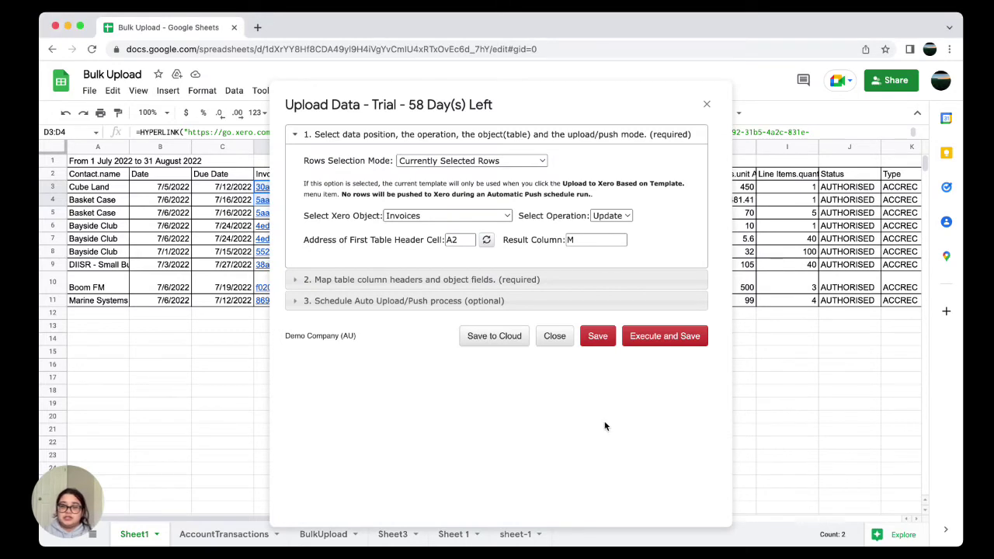
click(471, 164)
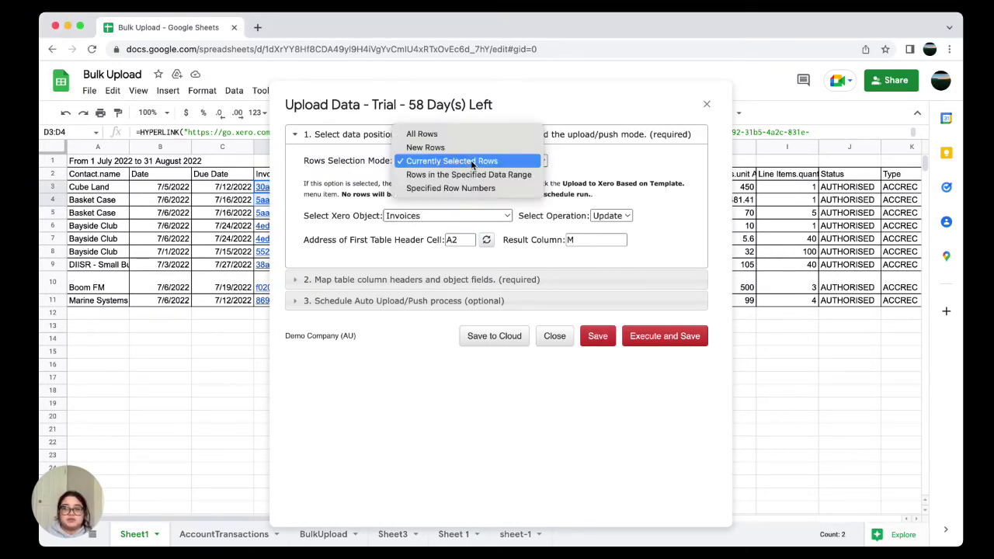
click(471, 161)
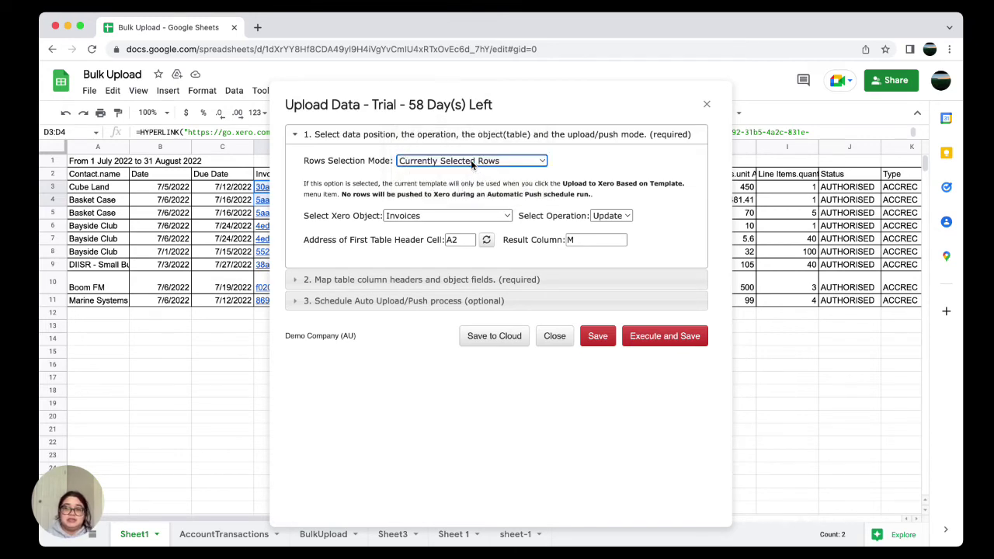
click(612, 216)
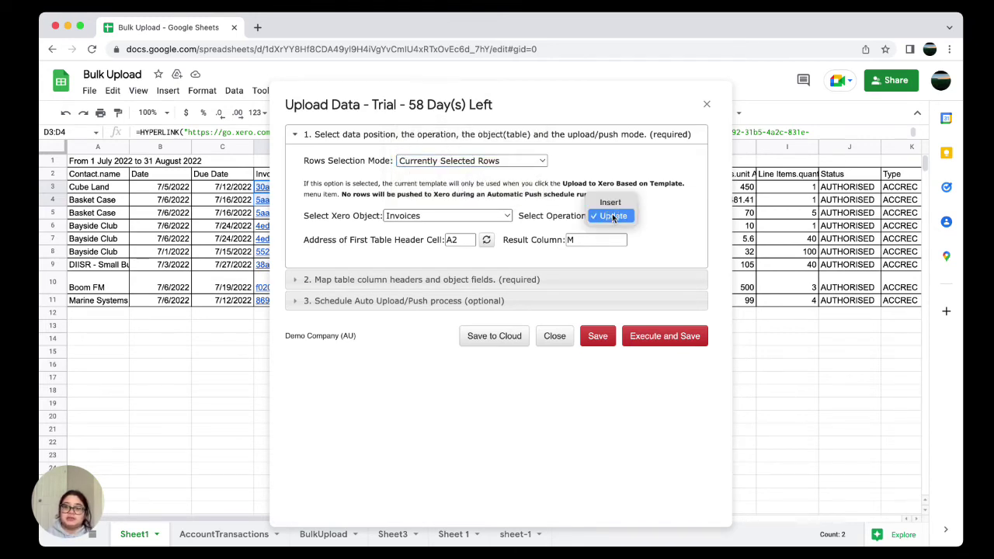
click(612, 216)
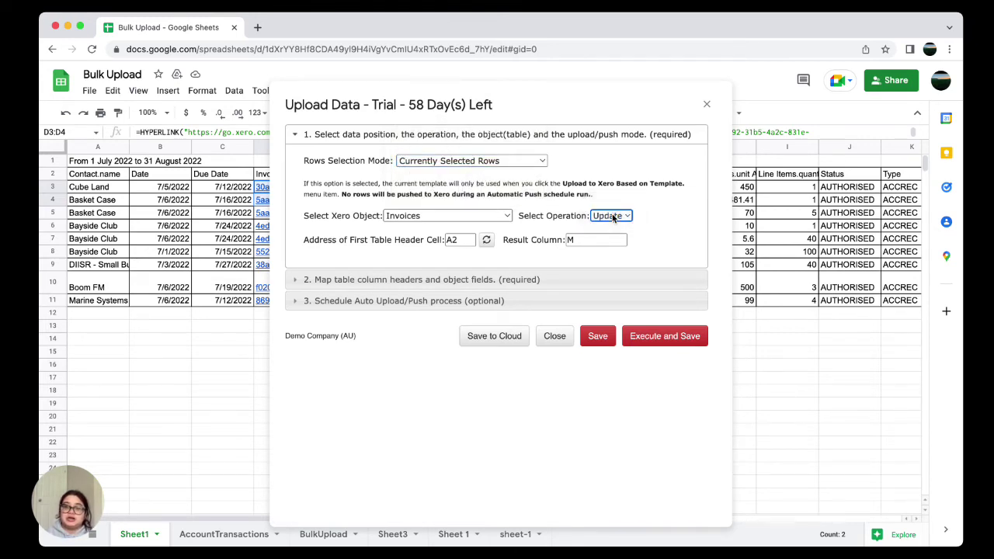
triple_click(379, 242)
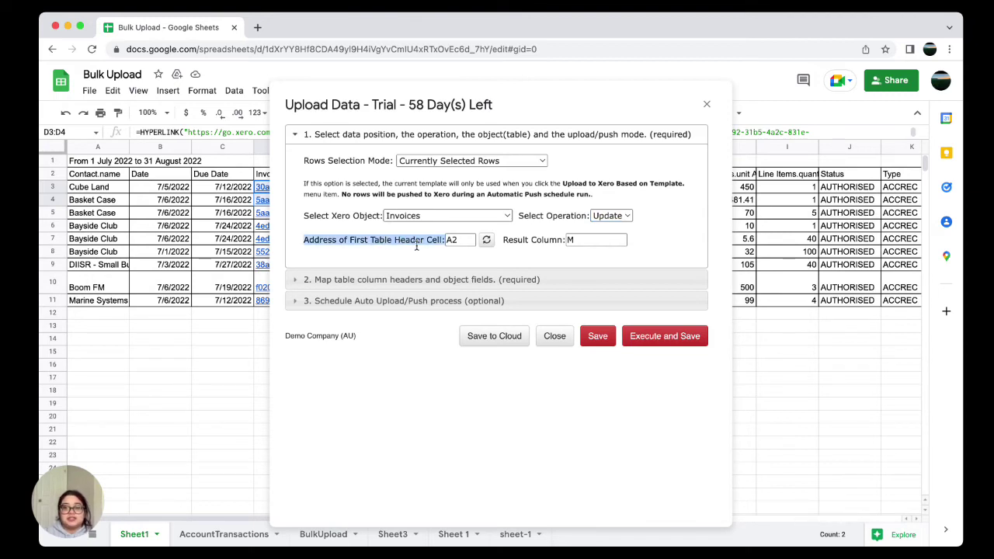
double_click(463, 240)
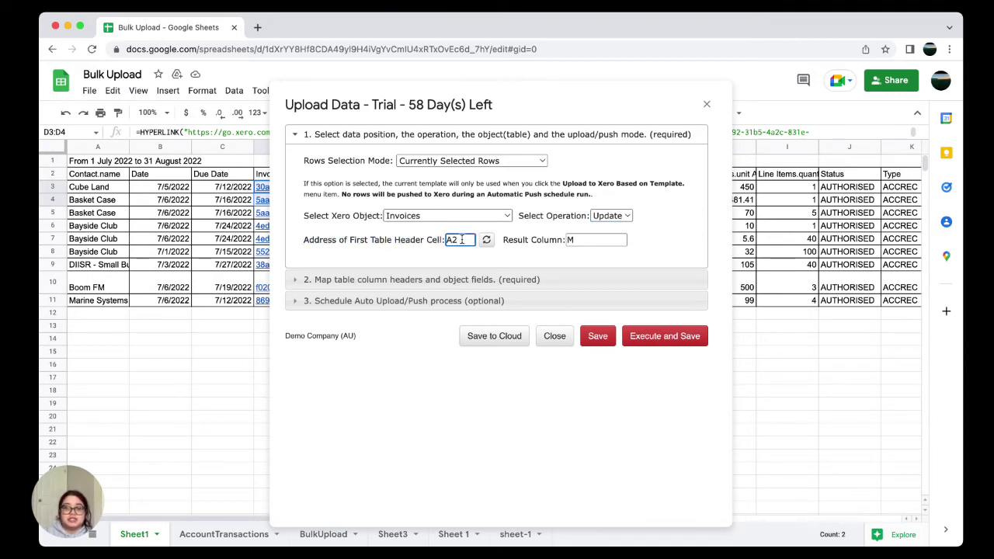
double_click(590, 242)
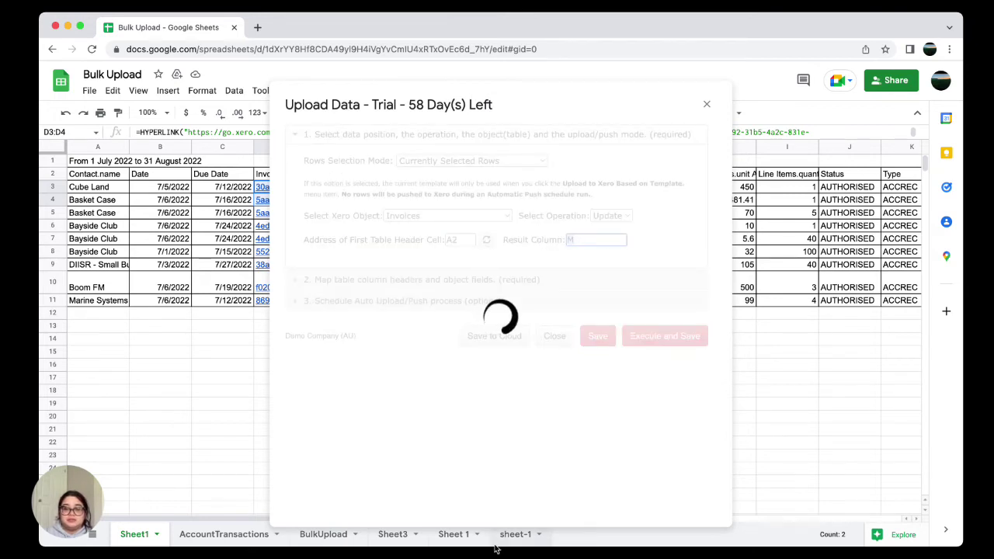
click(628, 438)
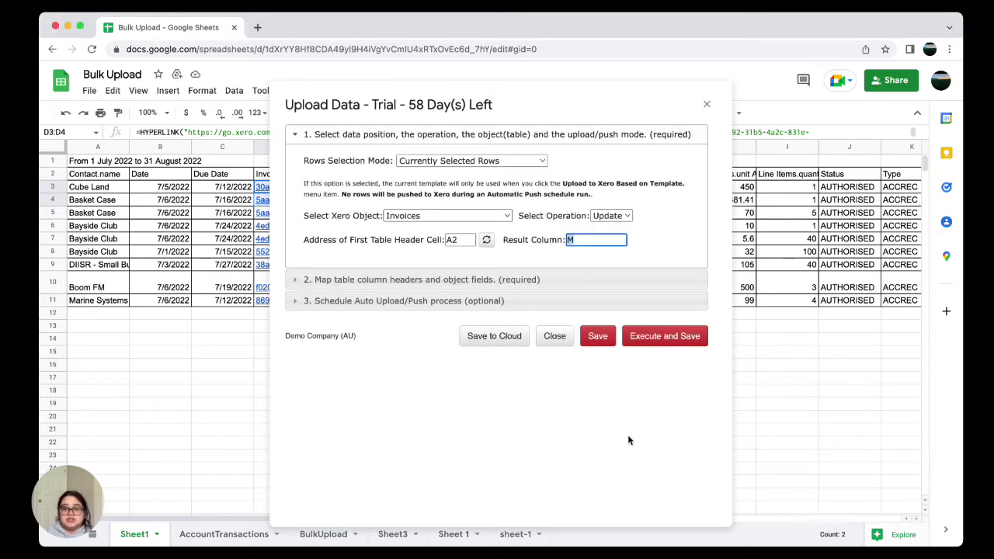
click(487, 242)
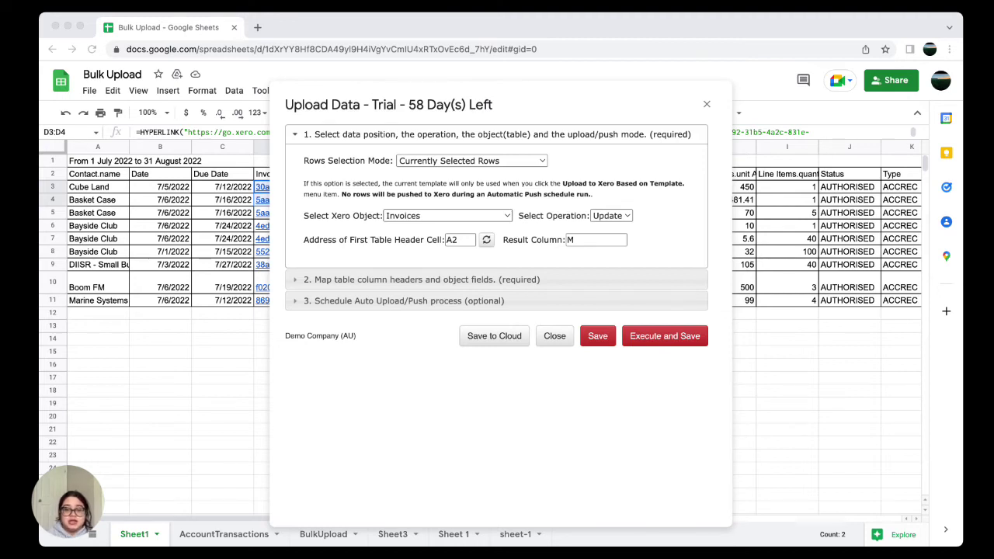
Map all columns, setting invoice Status to AUTHORISED and Type to ACCREC
click(644, 439)
click(566, 279)
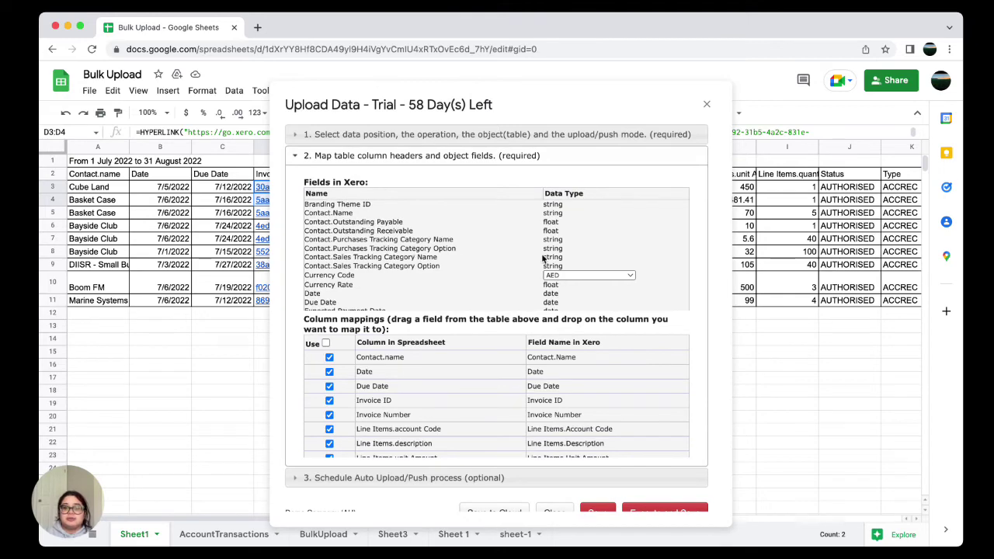
scroll(543, 258, down, 10)
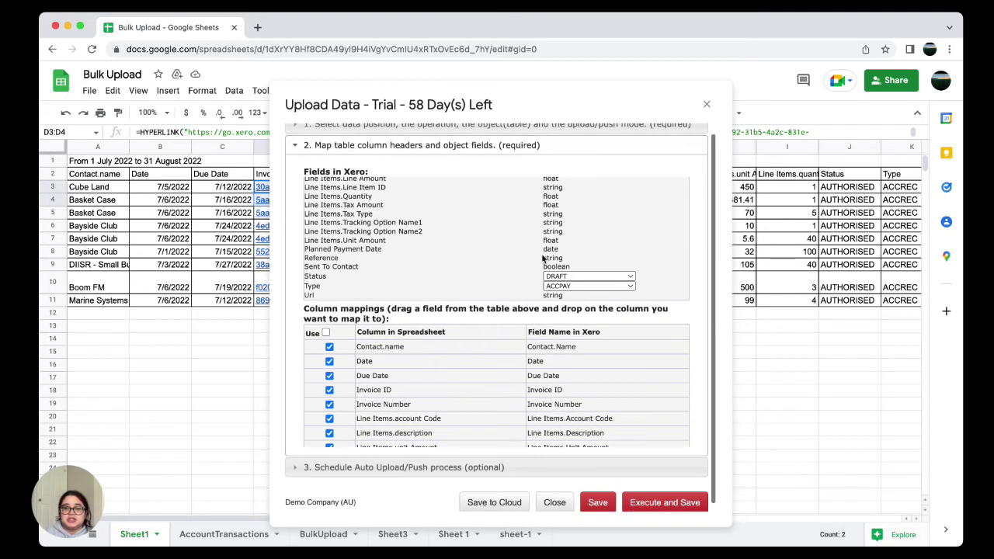
click(579, 276)
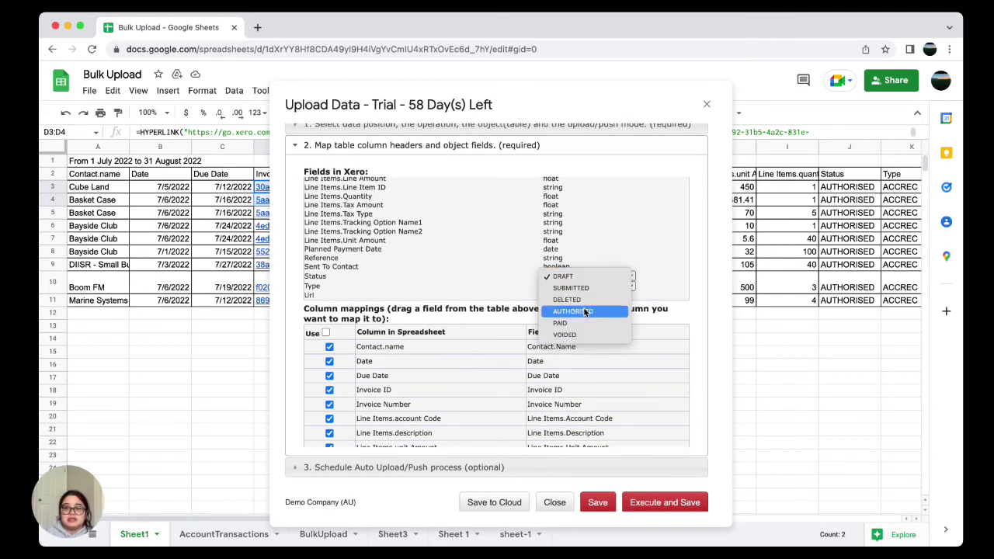
click(585, 311)
click(584, 286)
click(582, 298)
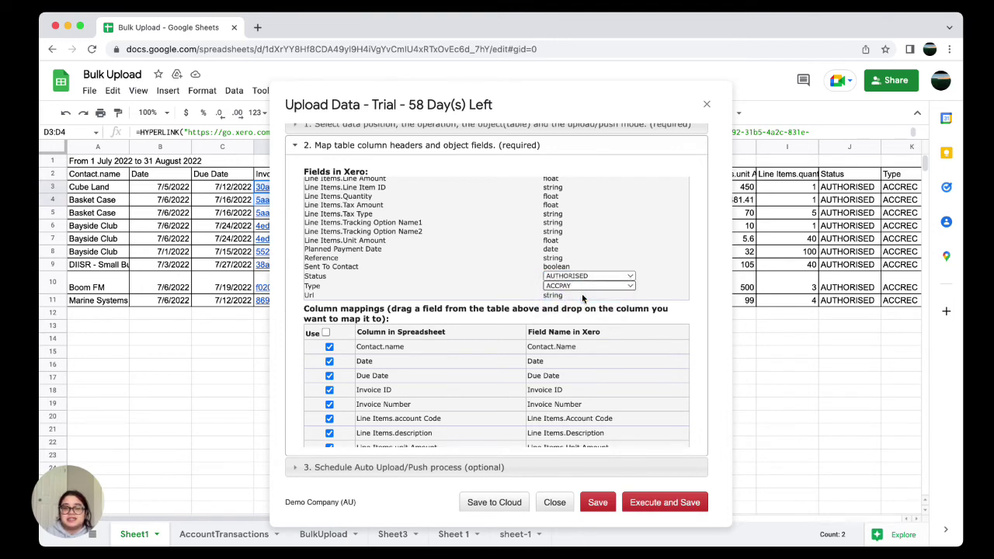
click(326, 332)
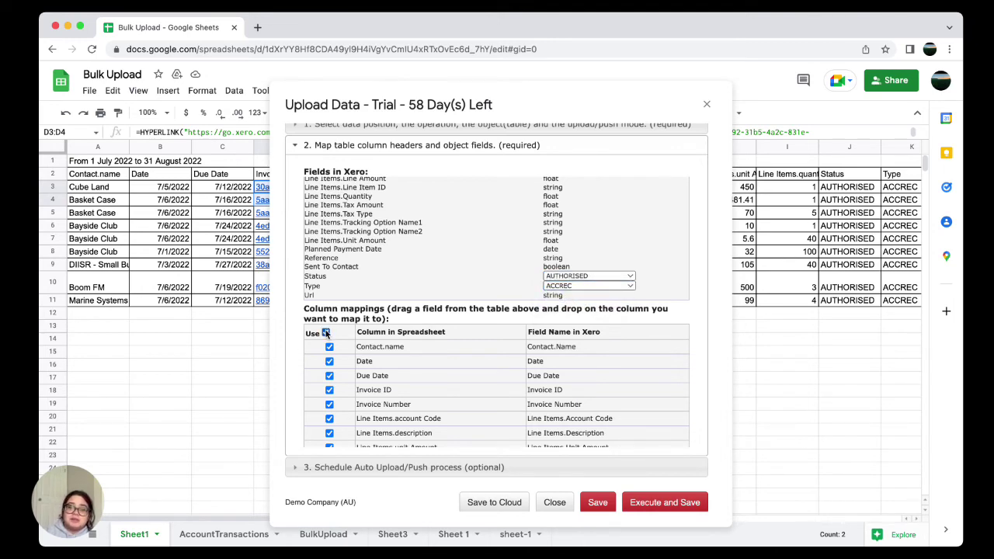
Execute the upload to Xero and save the template
scroll(438, 367, down, 3)
scroll(437, 373, up, 3)
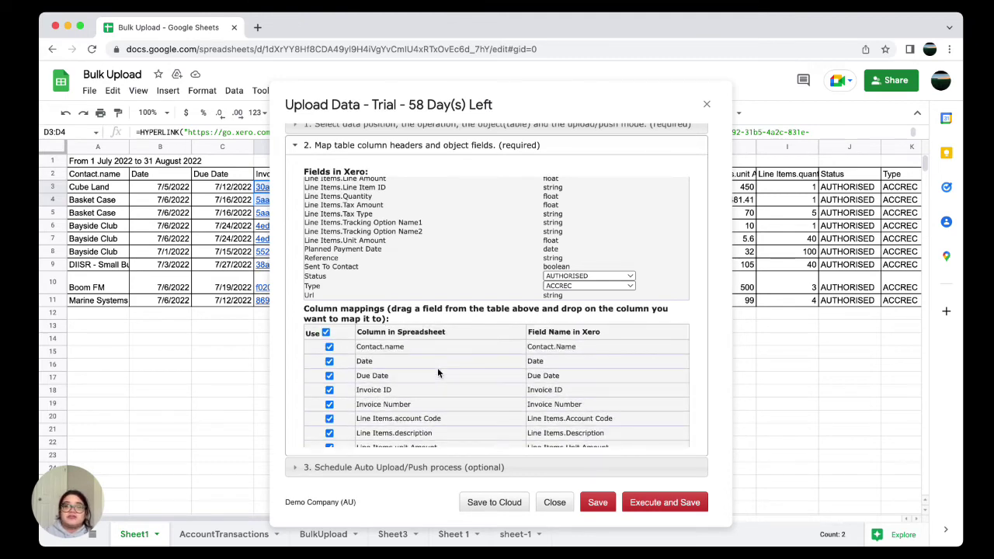
scroll(437, 373, down, 3)
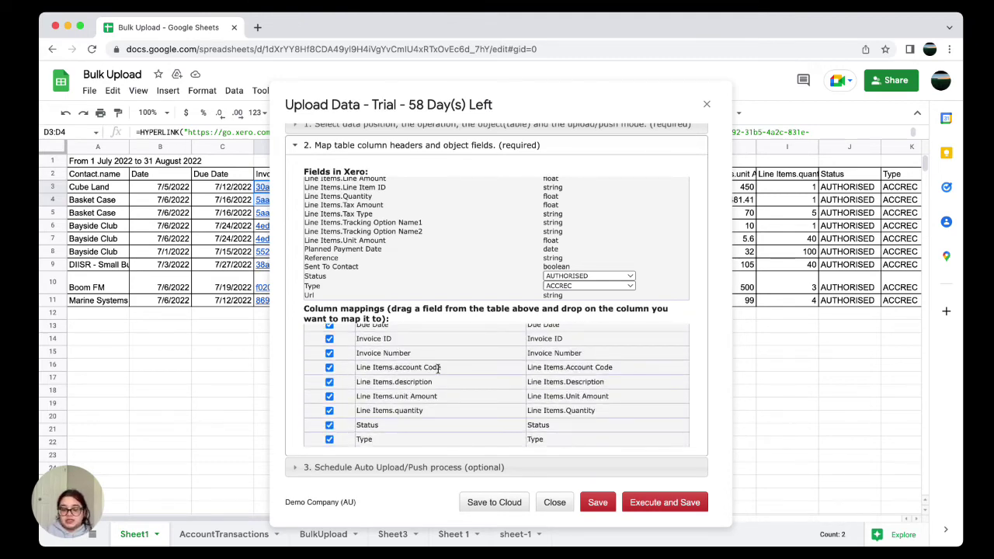
click(435, 467)
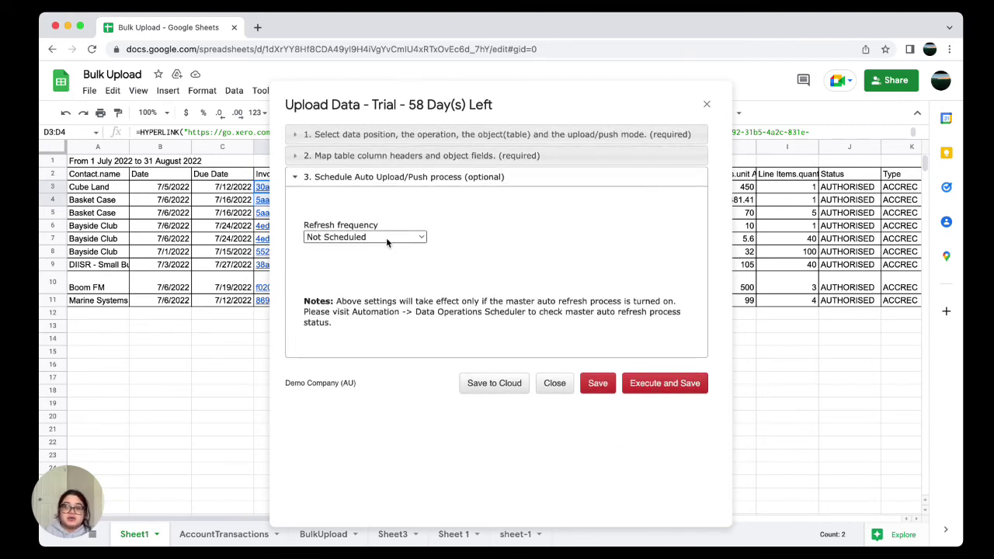
click(638, 386)
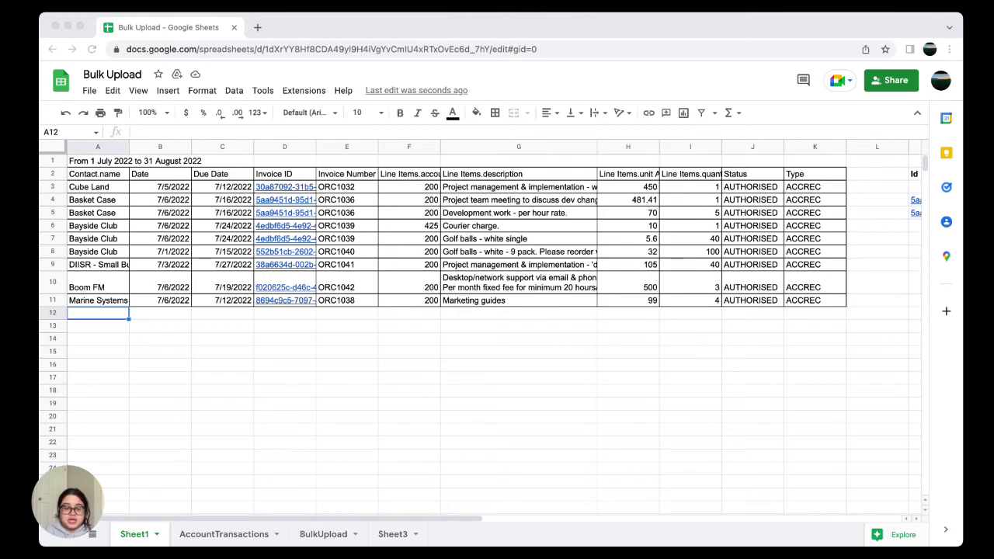
Review the upload results in columns M–Q and follow the first invoice's Xero link
scroll(788, 441, right, 10)
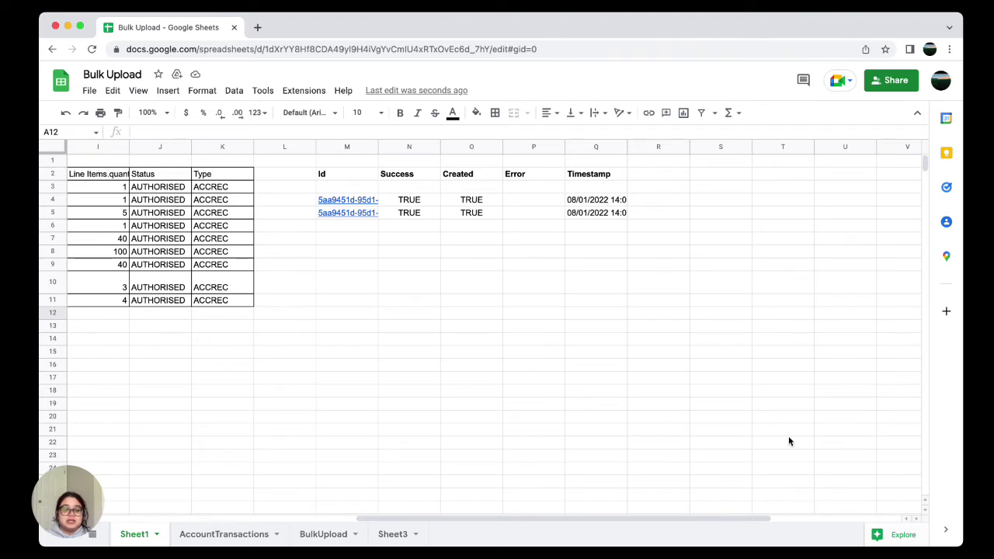
click(364, 147)
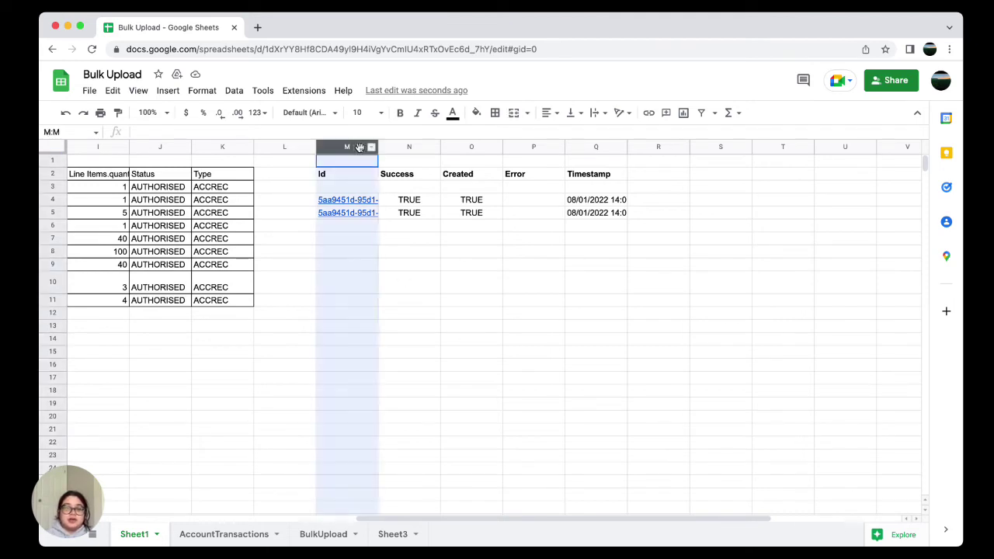
click(399, 268)
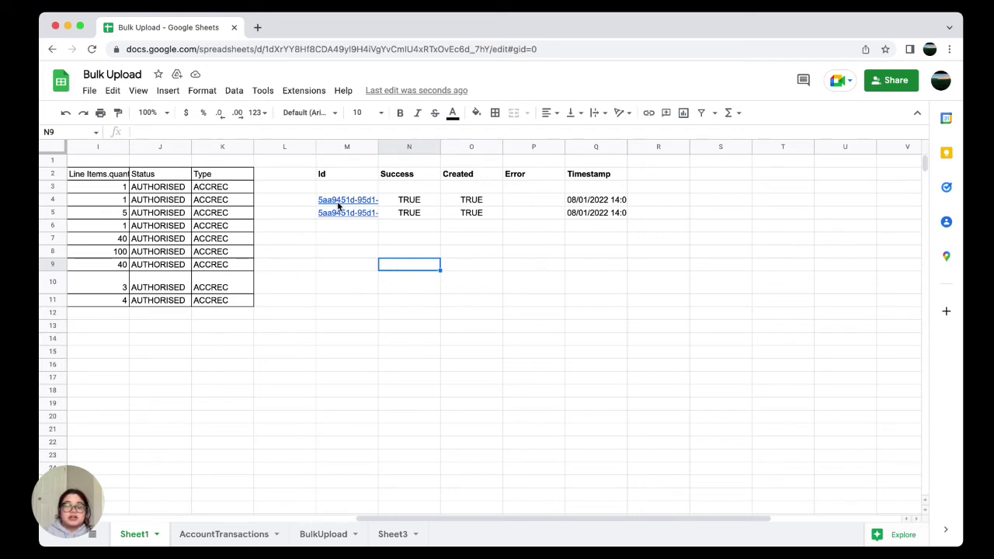
mouse_move(338, 205)
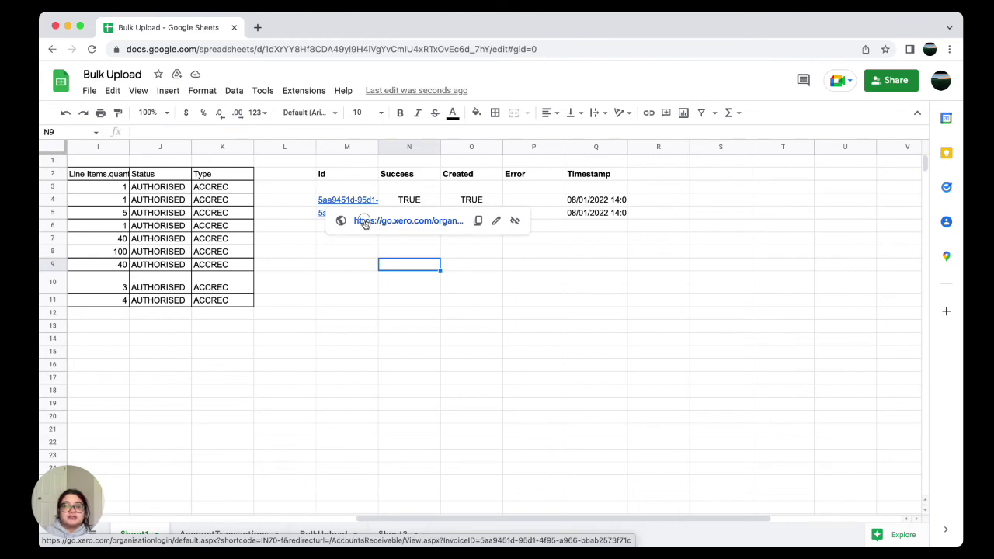
click(365, 222)
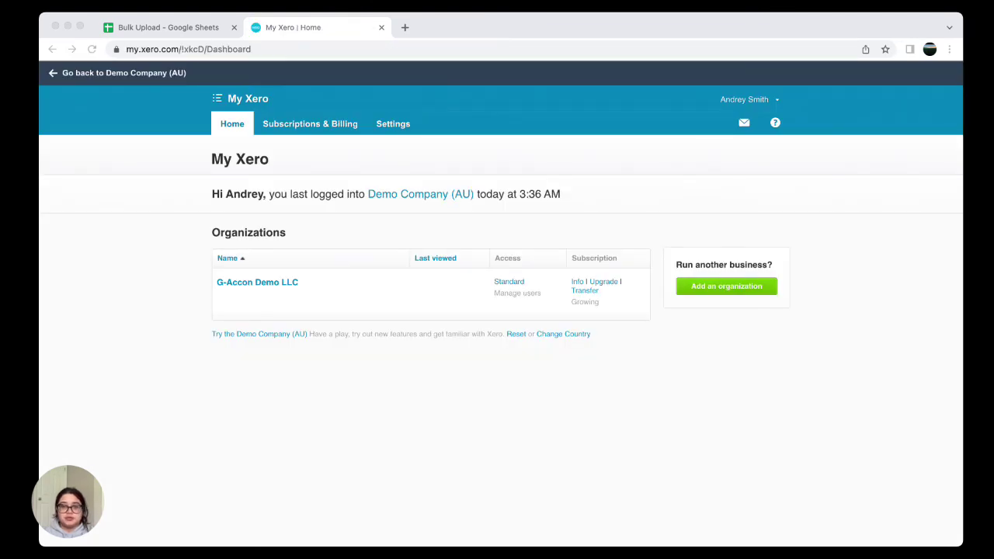
Return from My Xero to the Bulk Upload sheet to check the TRUE results for the two updated invoices
click(174, 30)
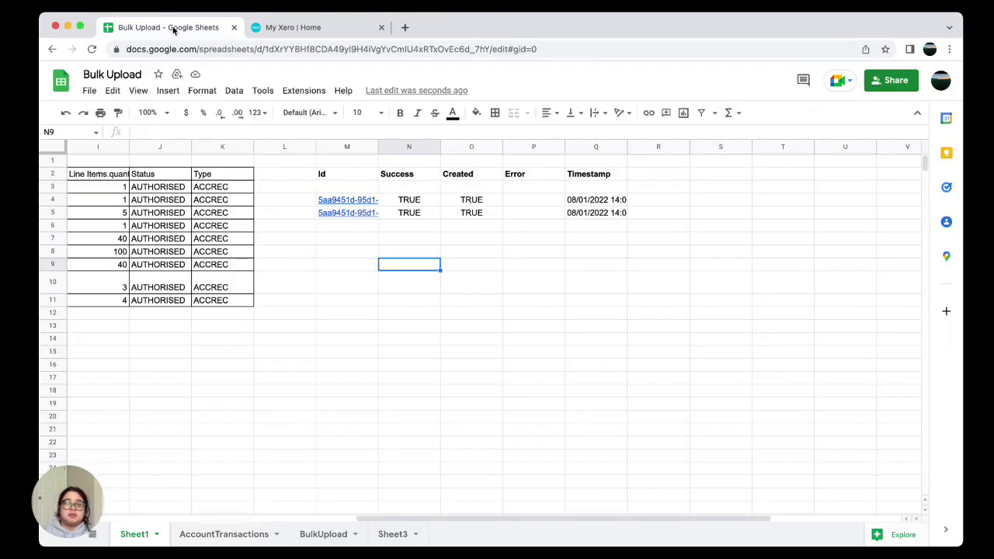
click(237, 553)
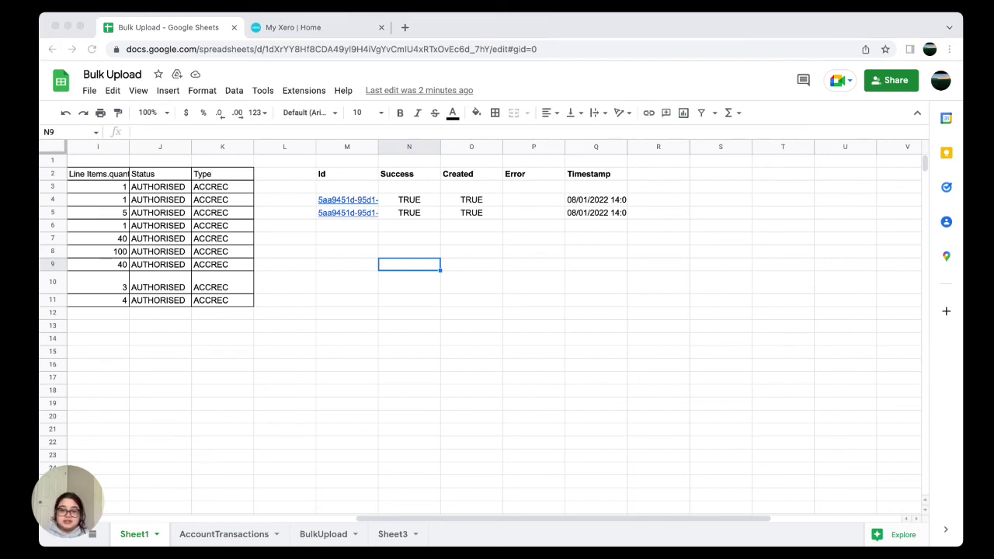